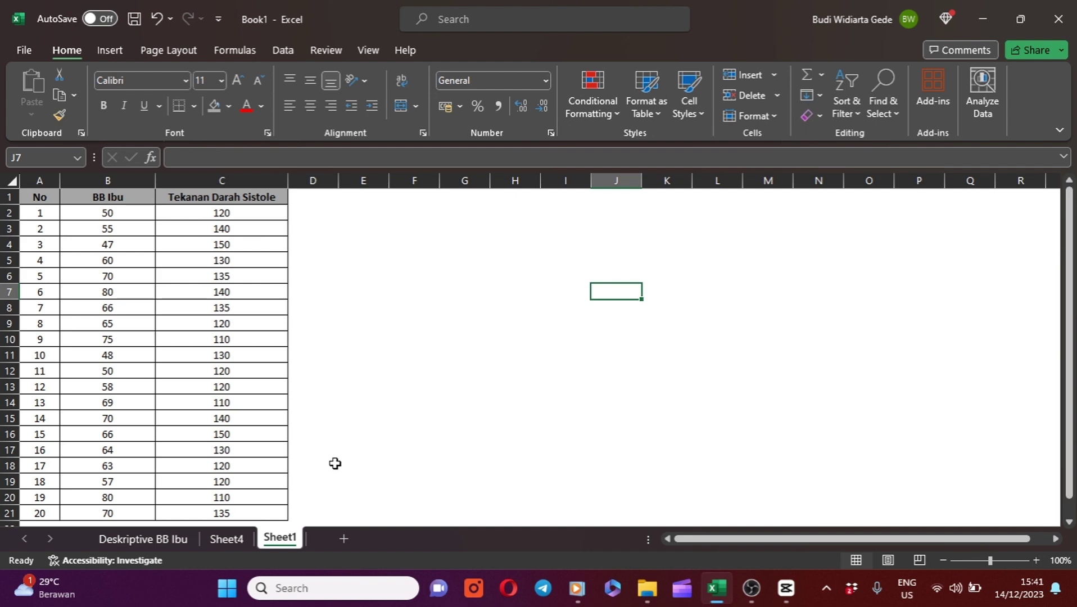
# Delete the Deskriptive BB Ibu and Sheet4 sheets.
pyautogui.click(168, 543)
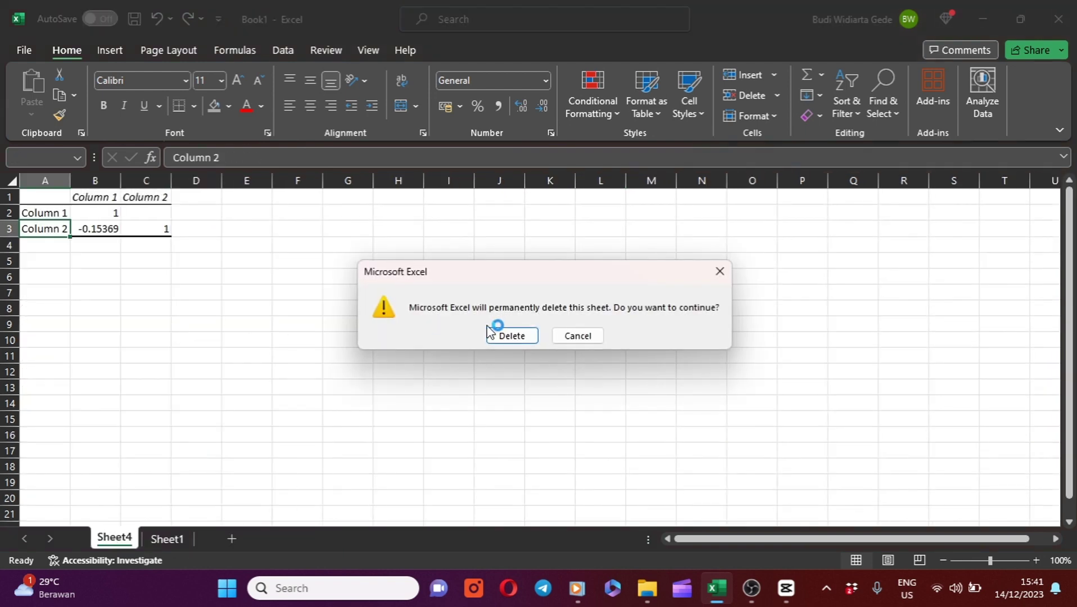
pyautogui.click(488, 331)
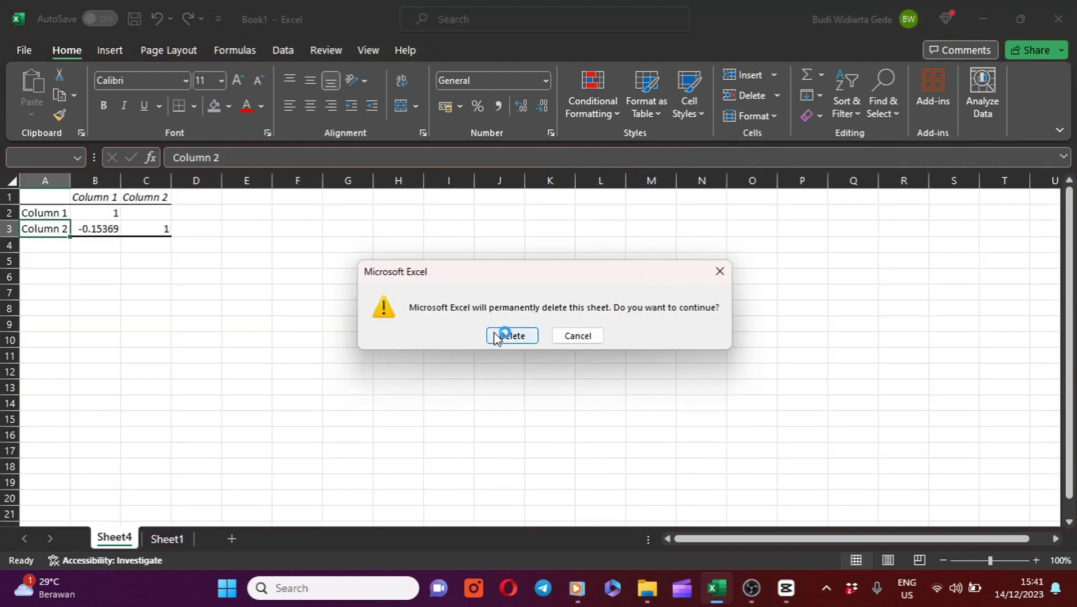
pyautogui.click(391, 264)
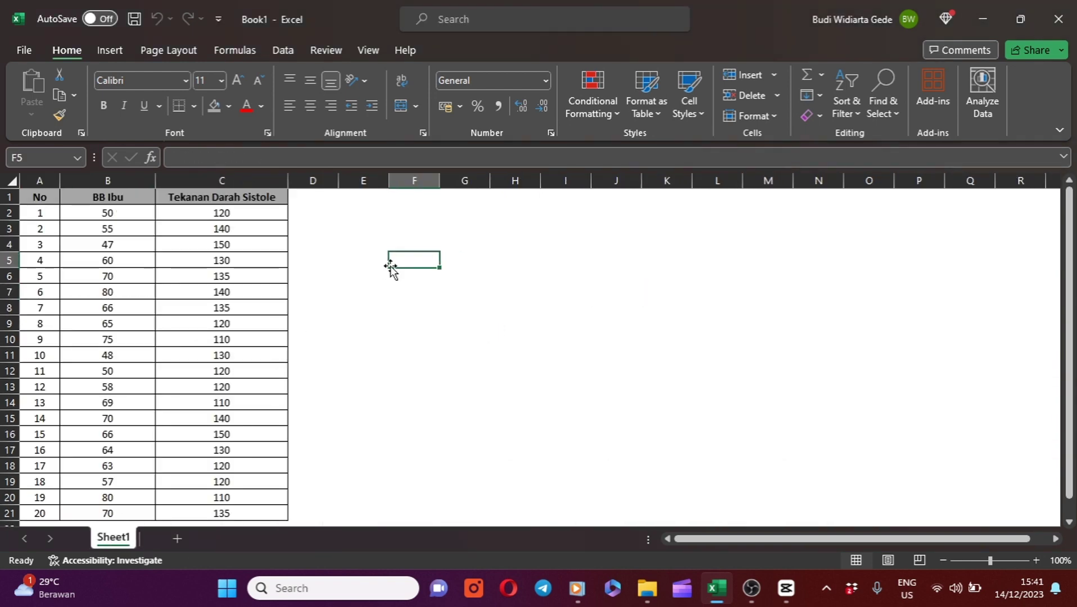
# Rename Sheet1 to 'Master Data'.
pyautogui.rightClick(116, 540)
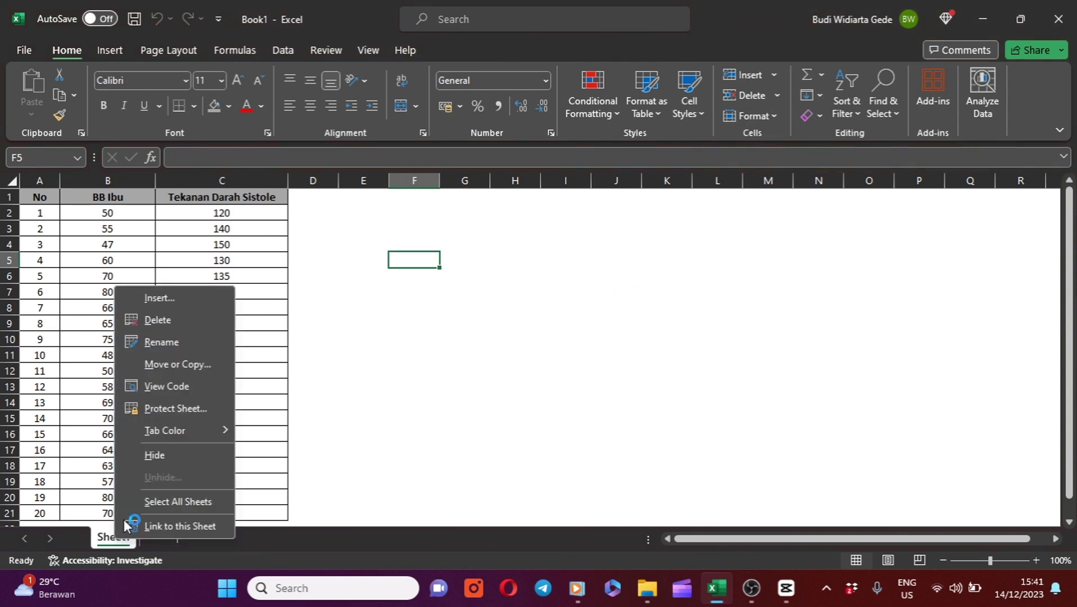
pyautogui.click(167, 342)
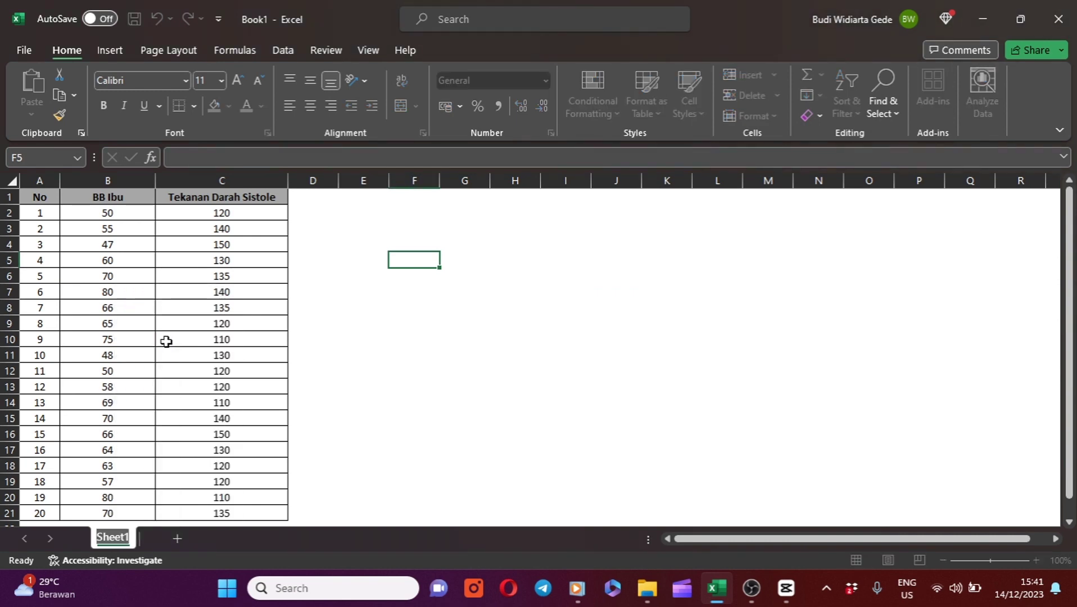
pyautogui.write('M')
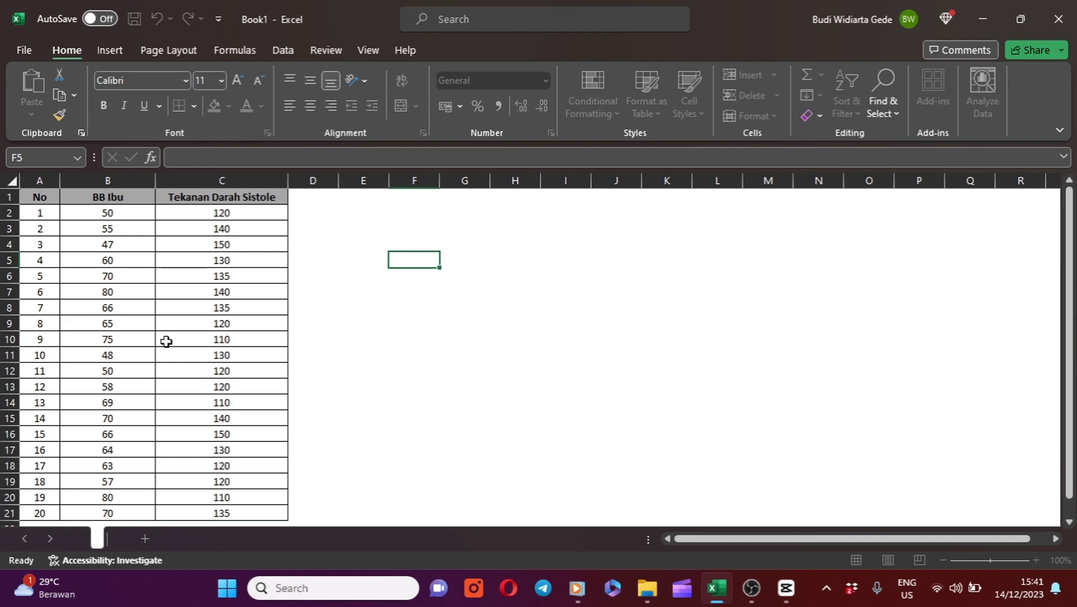
pyautogui.write('as')
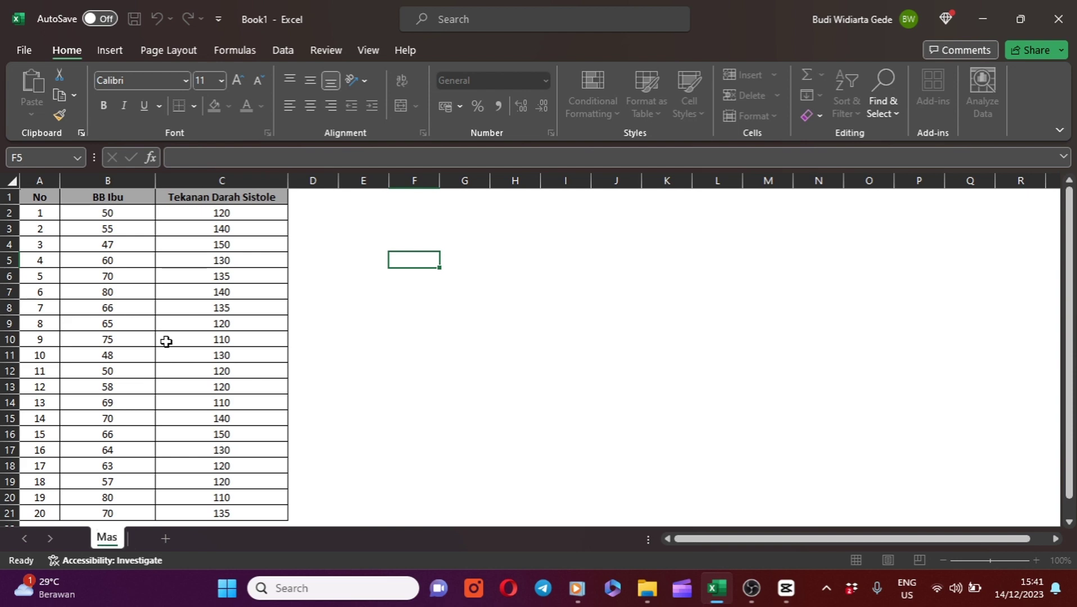
pyautogui.write('ter Data')
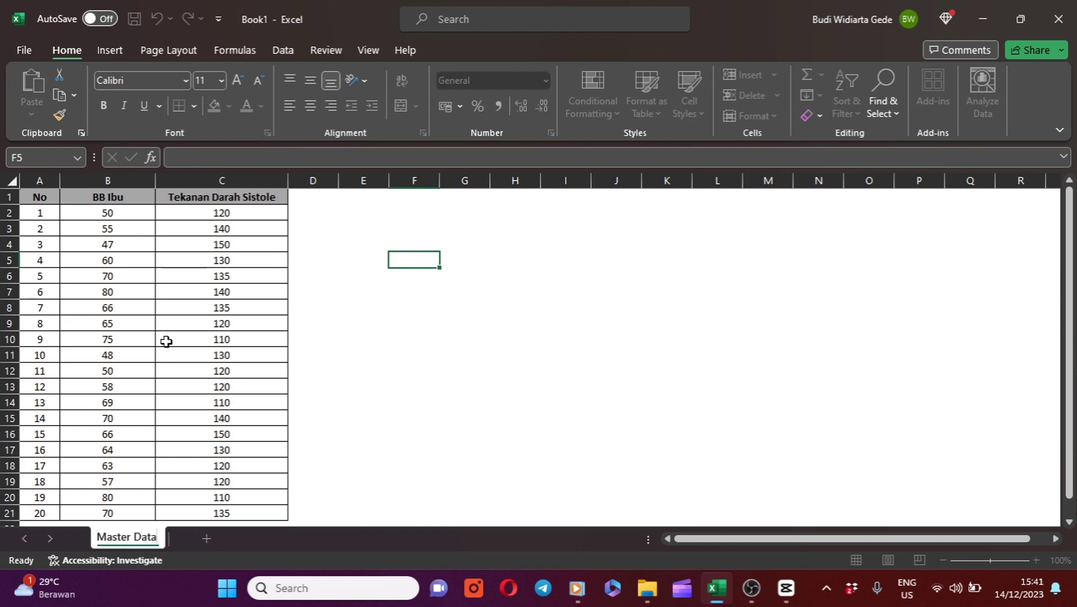
pyautogui.press('Return')
pyautogui.click(359, 358)
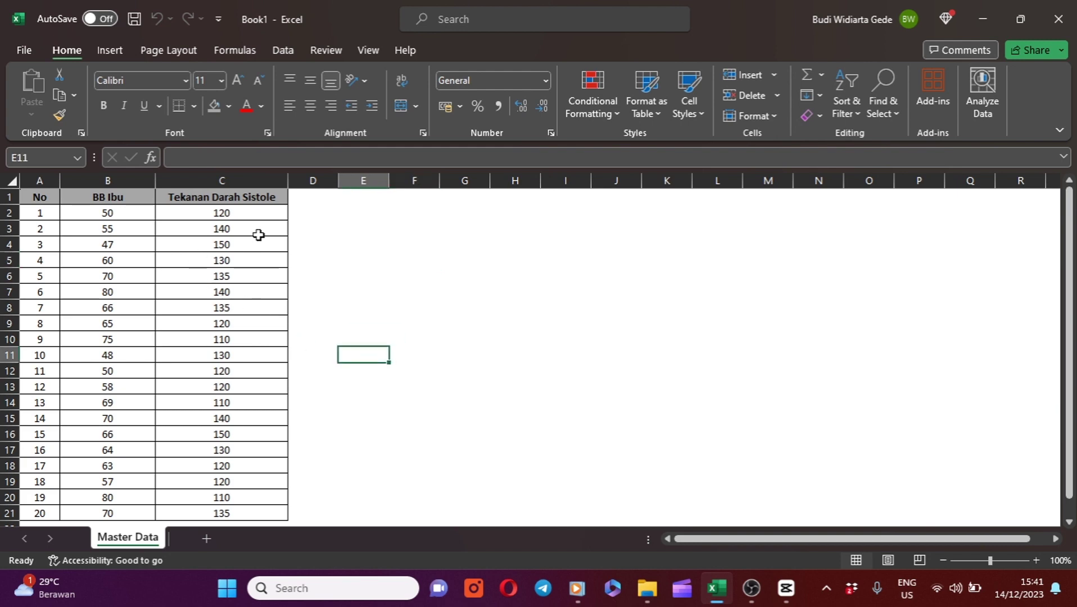
pyautogui.click(344, 240)
# Select cell D2 beside the table and show the Data ribbon commands.
pyautogui.click(306, 216)
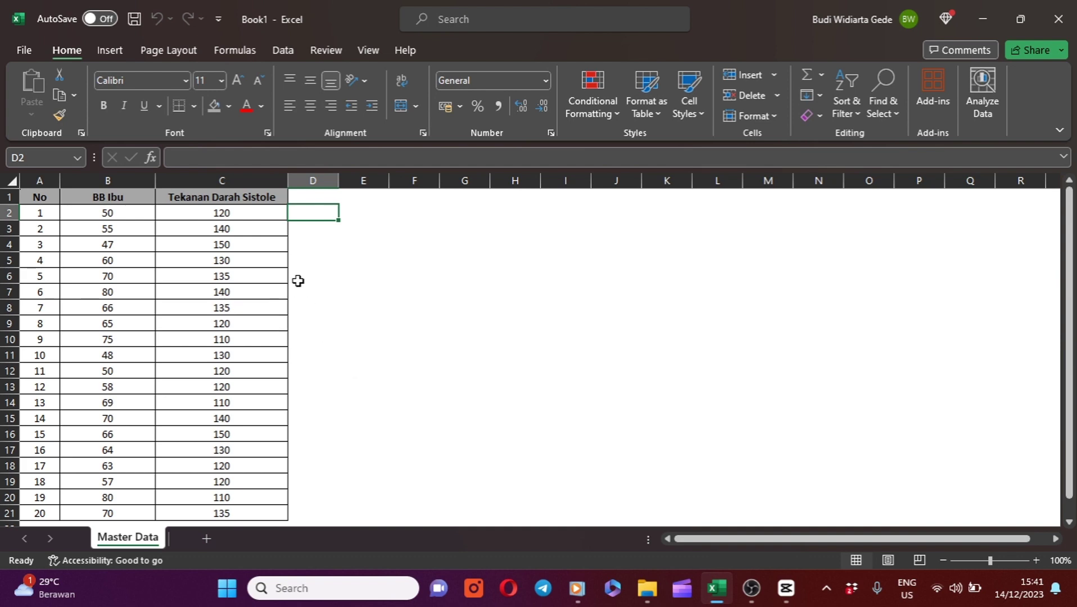
pyautogui.click(286, 50)
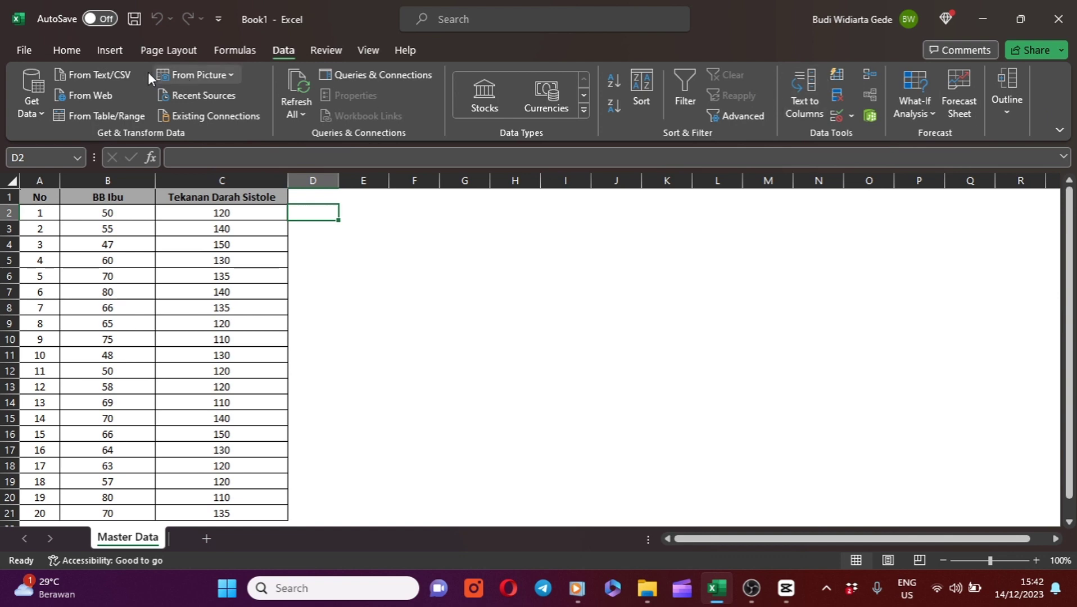
# Turn on the Analysis ToolPak in Excel Options' Add-ins settings.
pyautogui.click(24, 50)
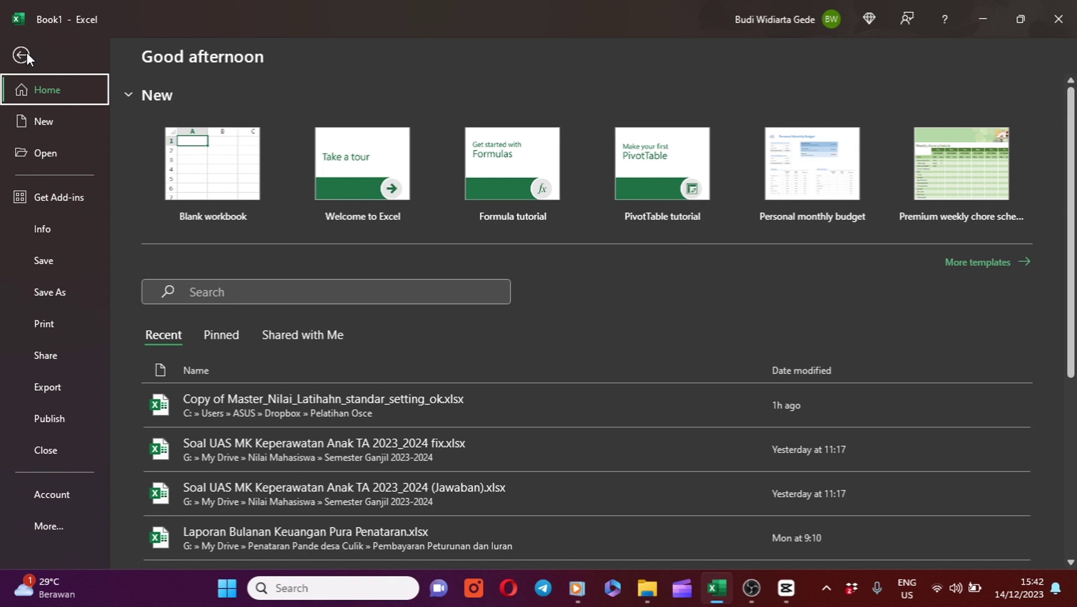
pyautogui.click(56, 526)
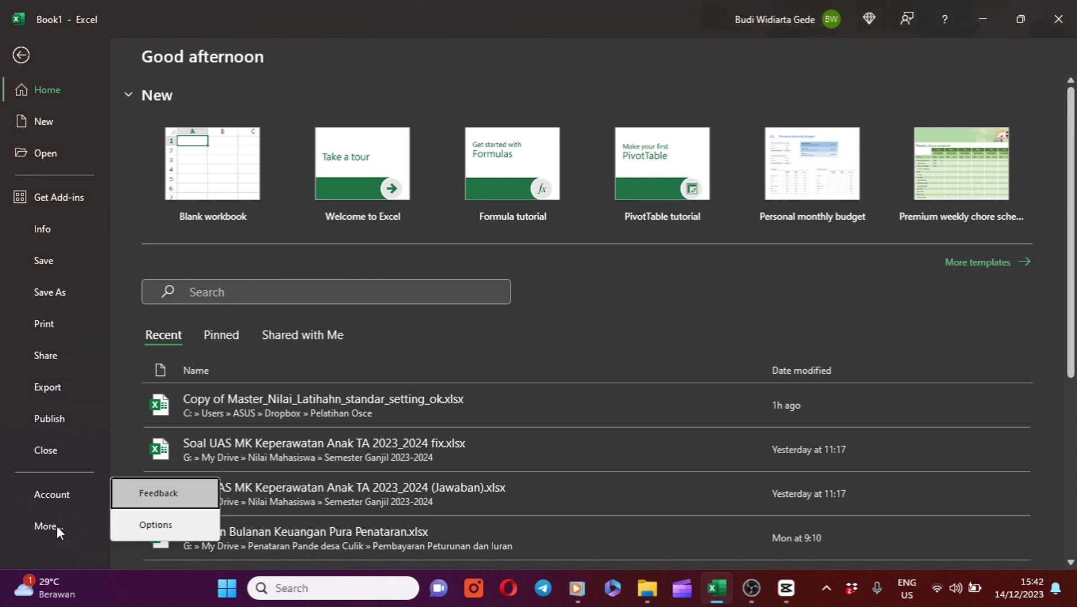
pyautogui.click(159, 525)
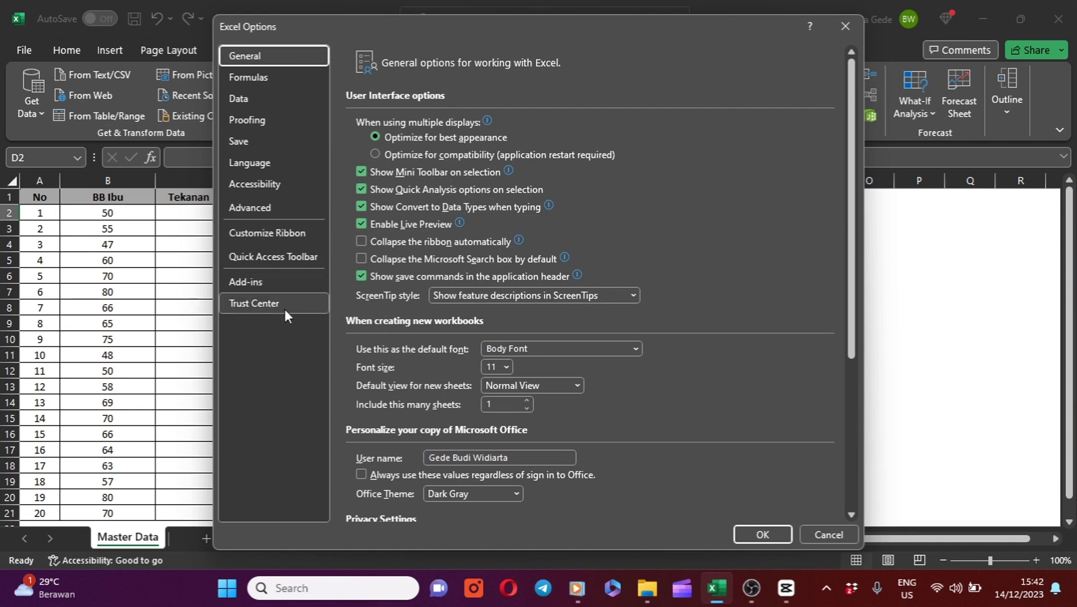
pyautogui.click(246, 282)
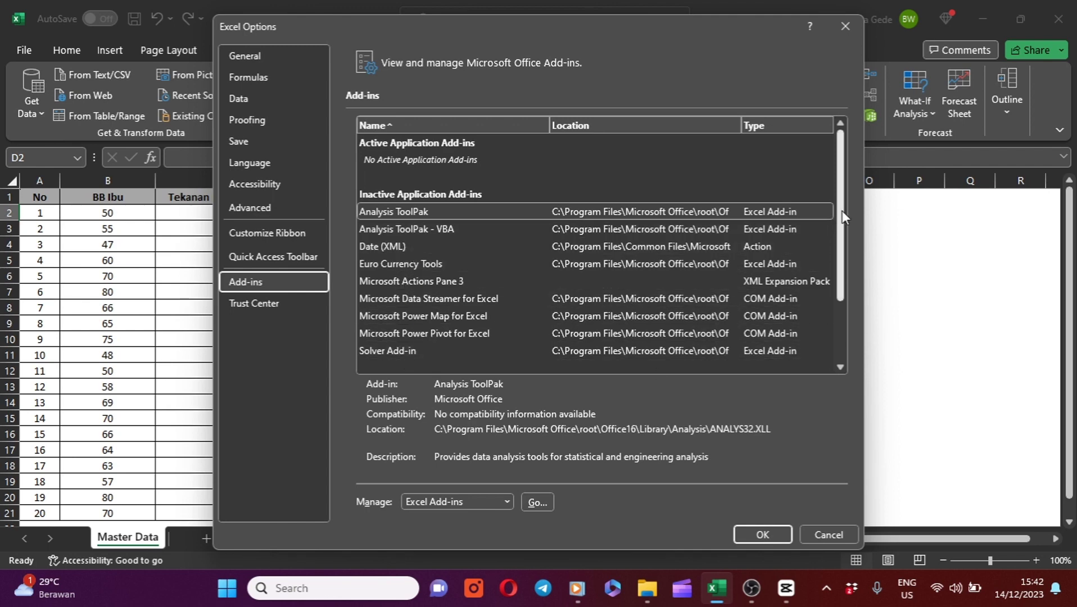
pyautogui.scroll(-2, 844, 242)
pyautogui.scroll(-1, 845, 245)
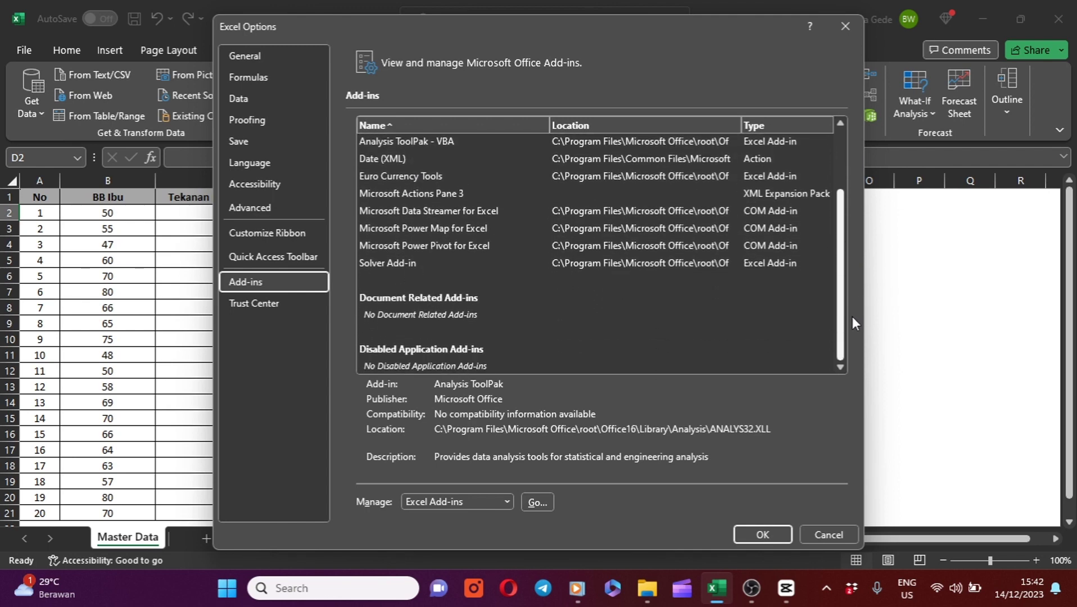
pyautogui.scroll(3, 841, 276)
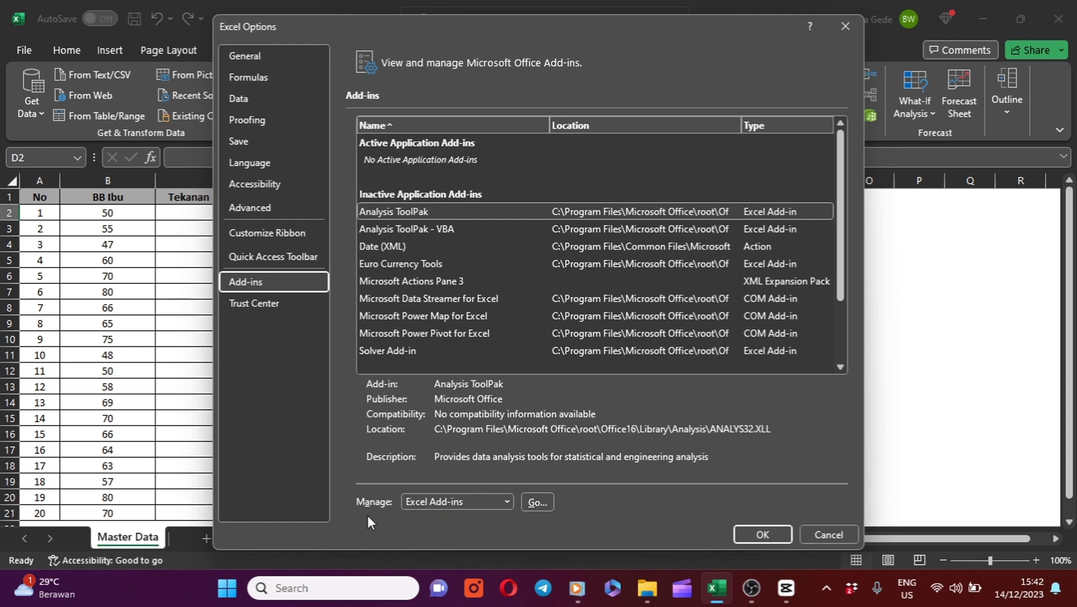
pyautogui.click(535, 501)
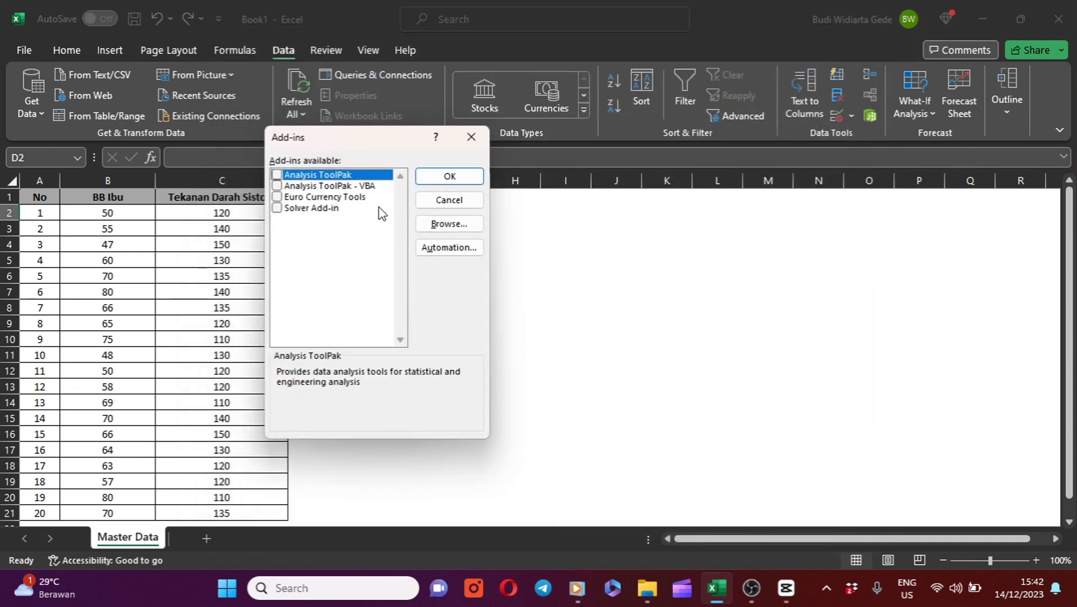
pyautogui.click(276, 176)
pyautogui.click(450, 178)
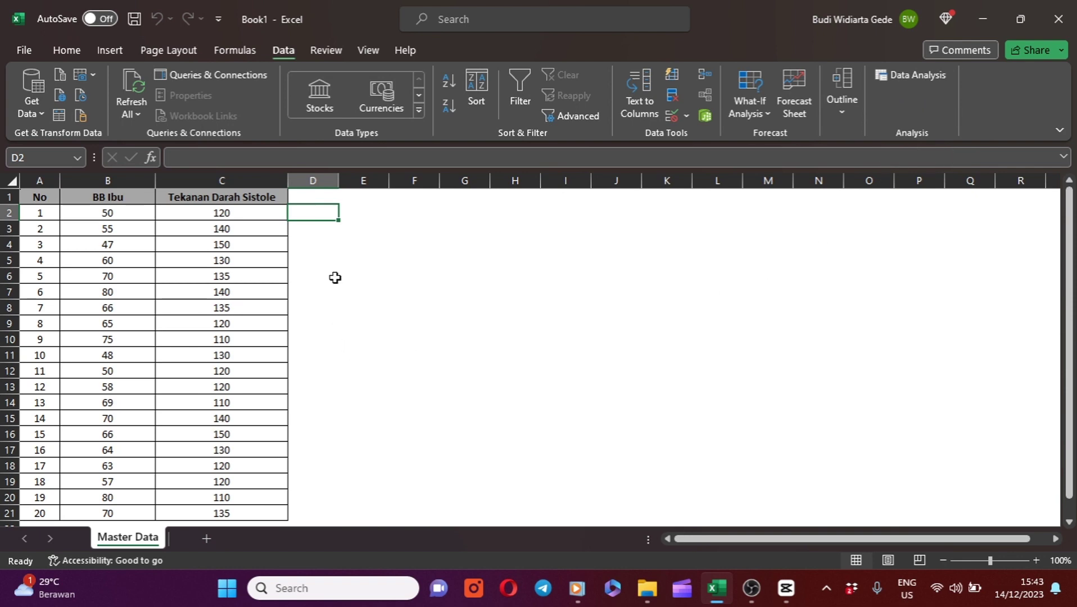
pyautogui.click(336, 260)
pyautogui.press('Right')
pyautogui.press('Right')
pyautogui.click(361, 218)
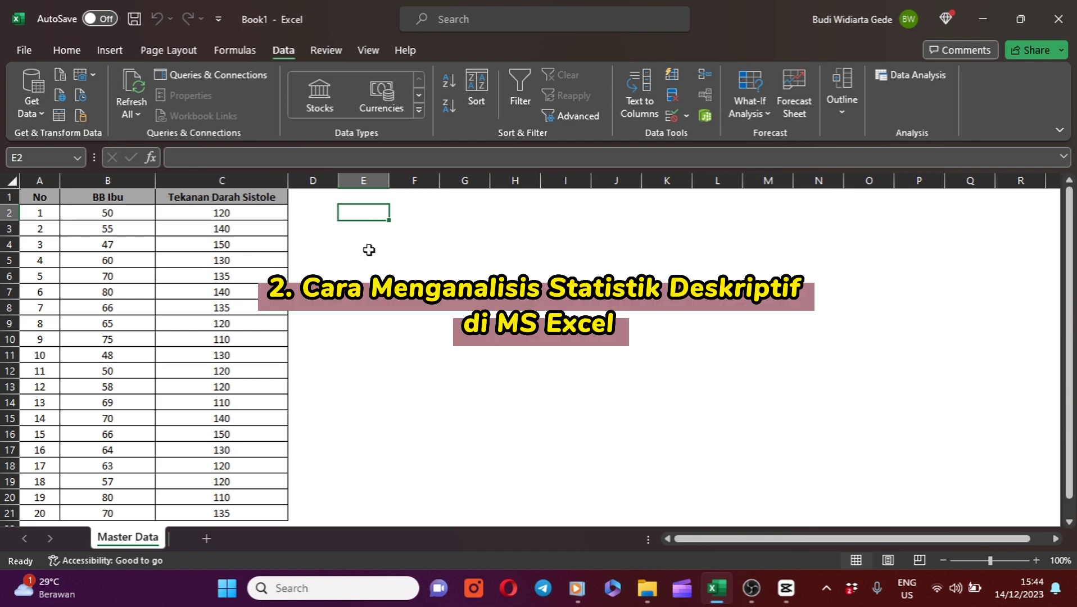
# Select cell E3 and open the Data Analysis dialog.
pyautogui.click(395, 361)
pyautogui.click(390, 258)
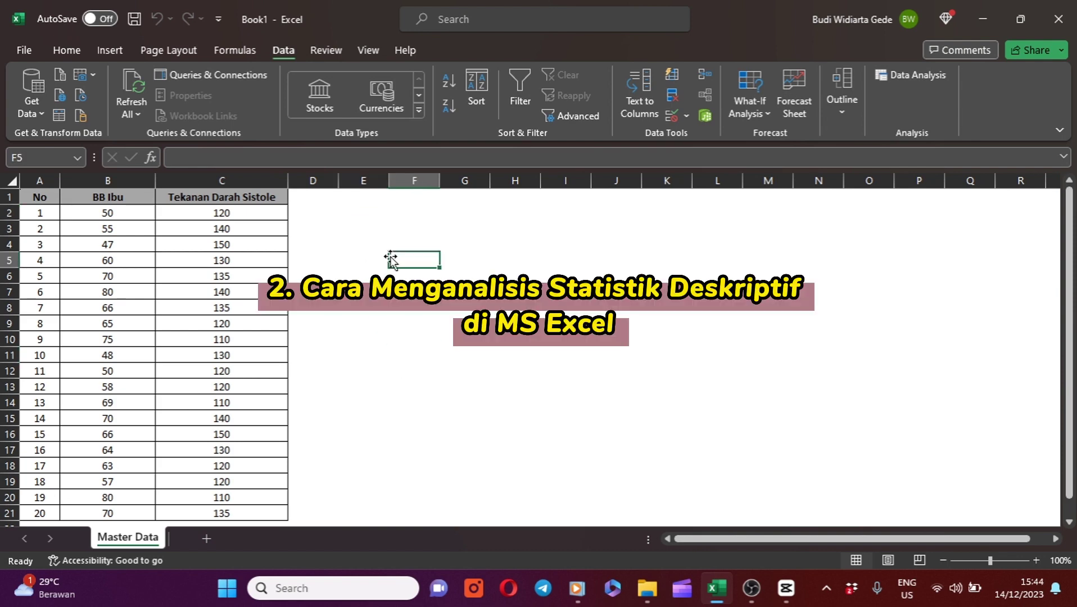
pyautogui.click(357, 229)
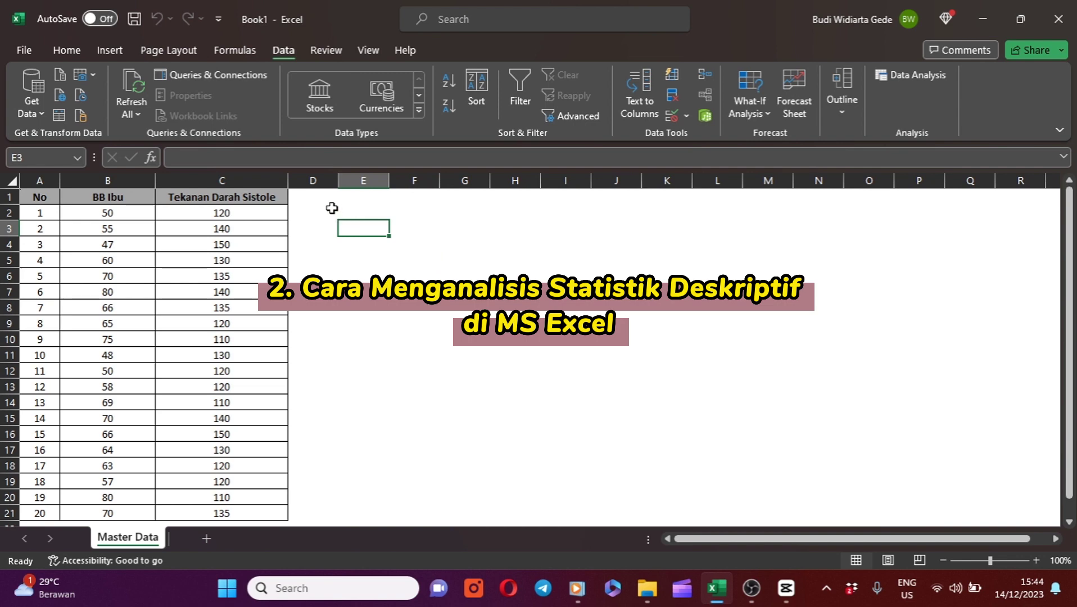
pyautogui.click(904, 78)
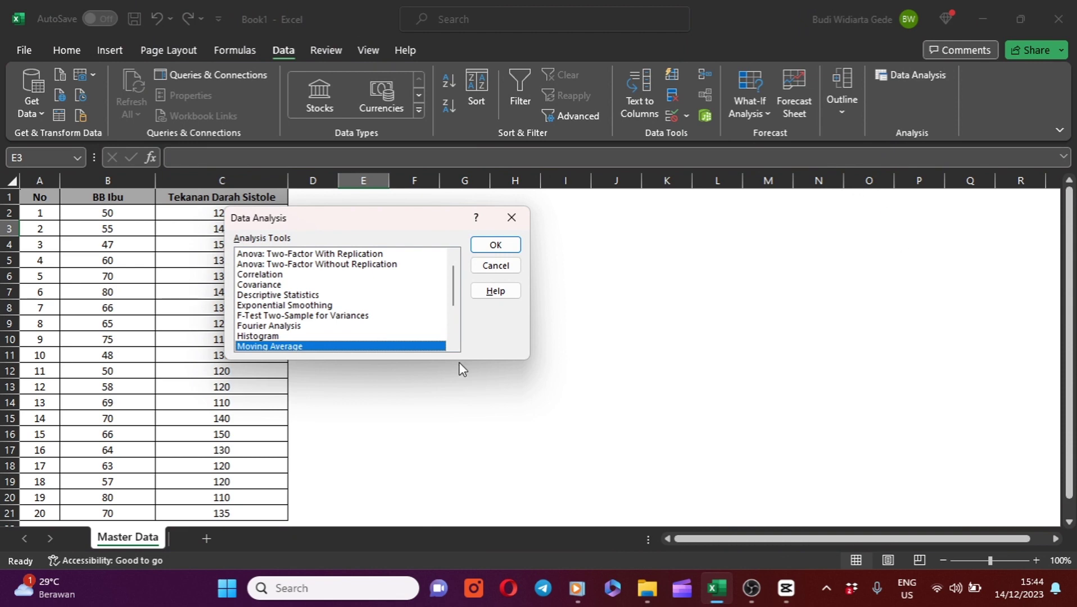
pyautogui.moveTo(453, 287)
pyautogui.moveTo(454, 288); pyautogui.dragTo(455, 265)
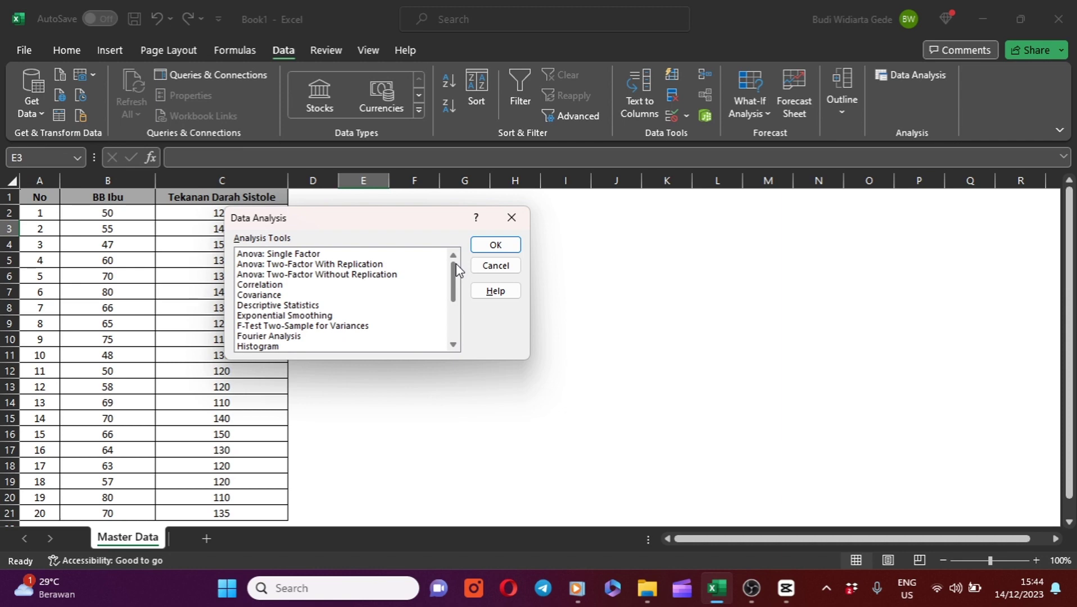
# Choose Descriptive Statistics in the Analysis Tools list.
pyautogui.click(274, 286)
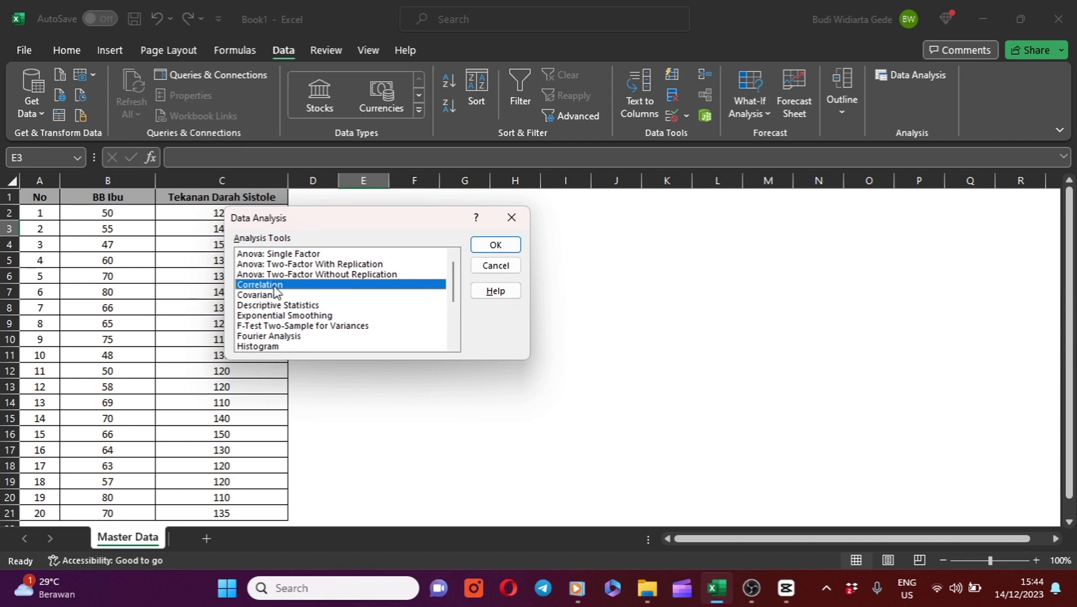
pyautogui.press('Down')
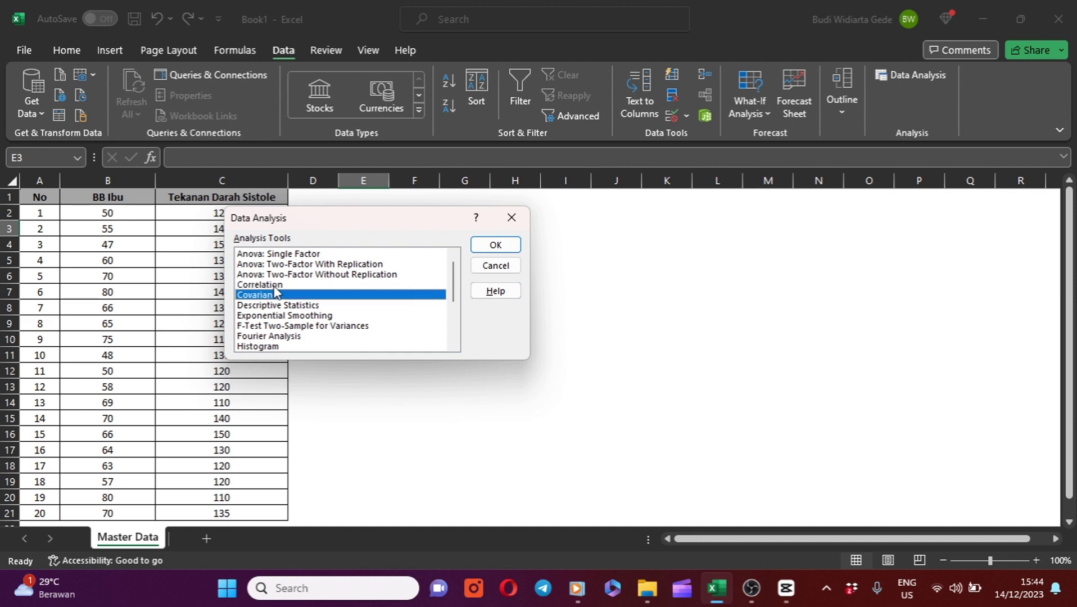
pyautogui.press('Down')
pyautogui.press('Down')
pyautogui.press('Down')
pyautogui.press('Down')
pyautogui.press('Down')
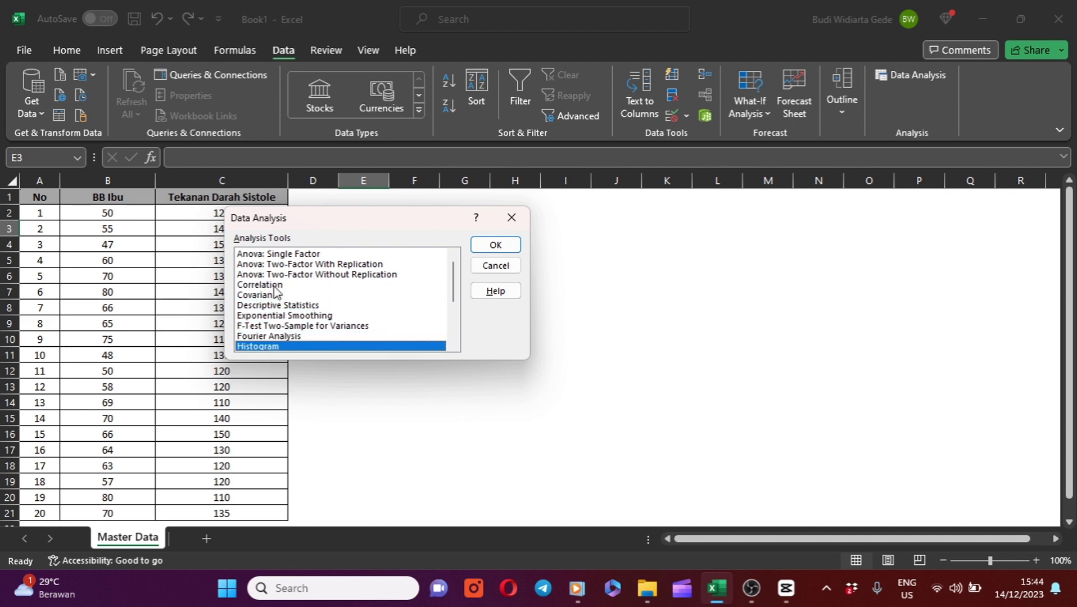
pyautogui.press('Down')
pyautogui.press('Down')
pyautogui.press('Down')
pyautogui.press('Down')
pyautogui.press('Down')
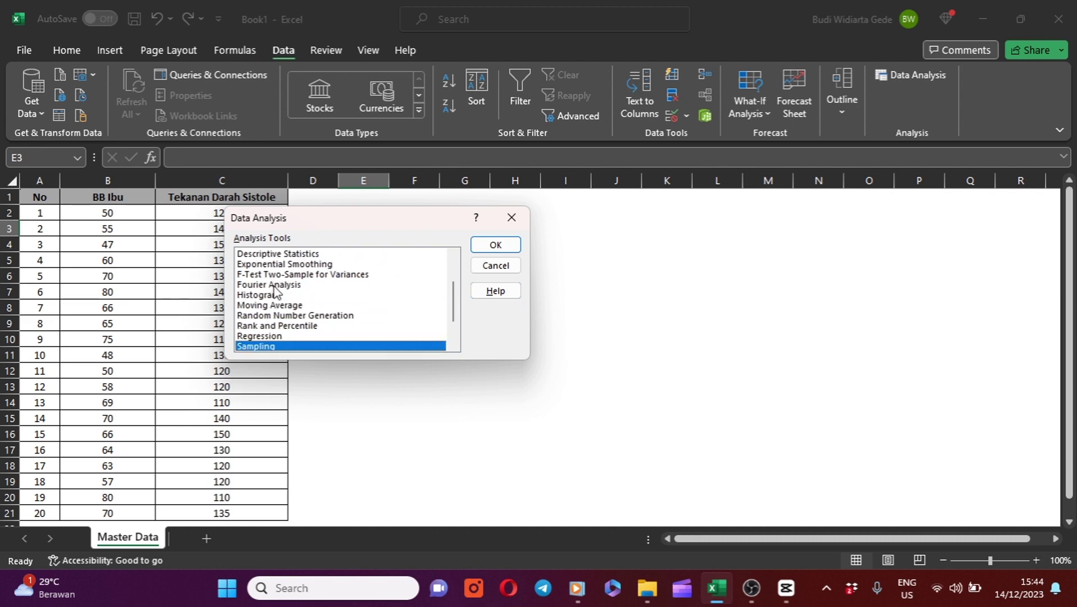
pyautogui.press('Down')
pyautogui.press('Down')
pyautogui.press('Down')
pyautogui.press('Down')
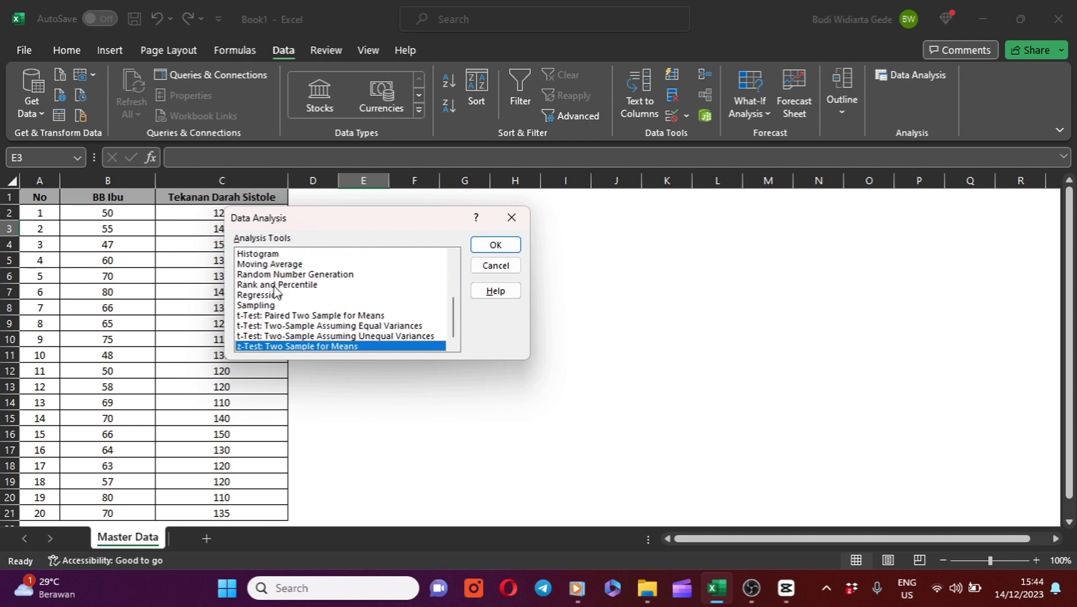
pyautogui.press('Up')
pyautogui.press('Up')
pyautogui.press('Up')
pyautogui.press('Up')
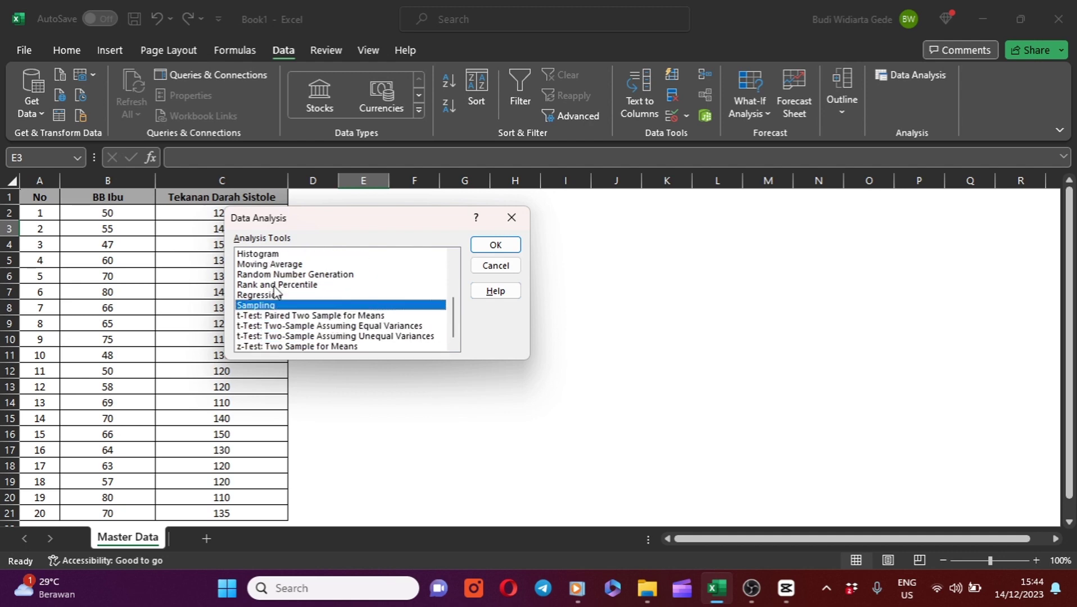
pyautogui.press('Up')
pyautogui.press('Up')
pyautogui.press('Up')
pyautogui.press('Up')
pyautogui.press('Up')
pyautogui.press('Up')
pyautogui.press('Up')
pyautogui.press('Up')
pyautogui.press('Up')
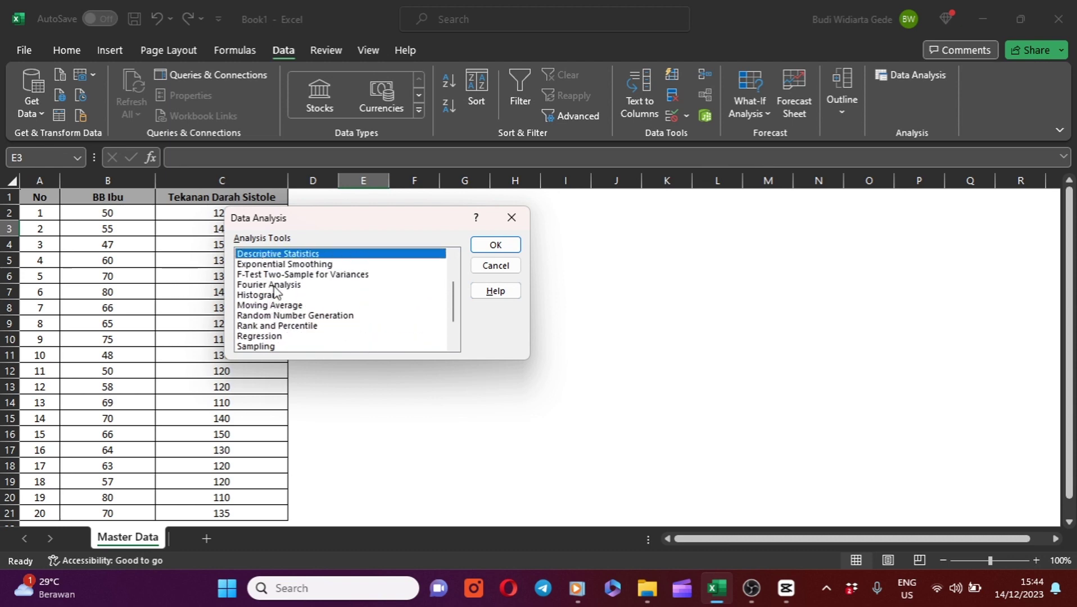
pyautogui.press('Up')
pyautogui.press('Up')
pyautogui.press('Up')
pyautogui.press('Up')
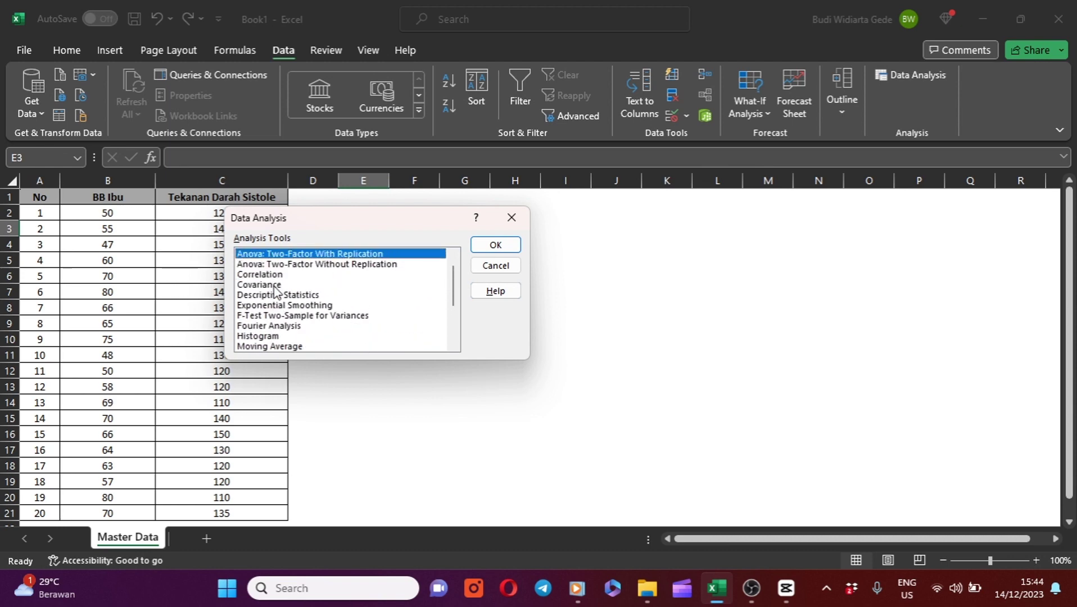
pyautogui.press('Down')
pyautogui.press('Down')
pyautogui.press('Down')
pyautogui.press('Down')
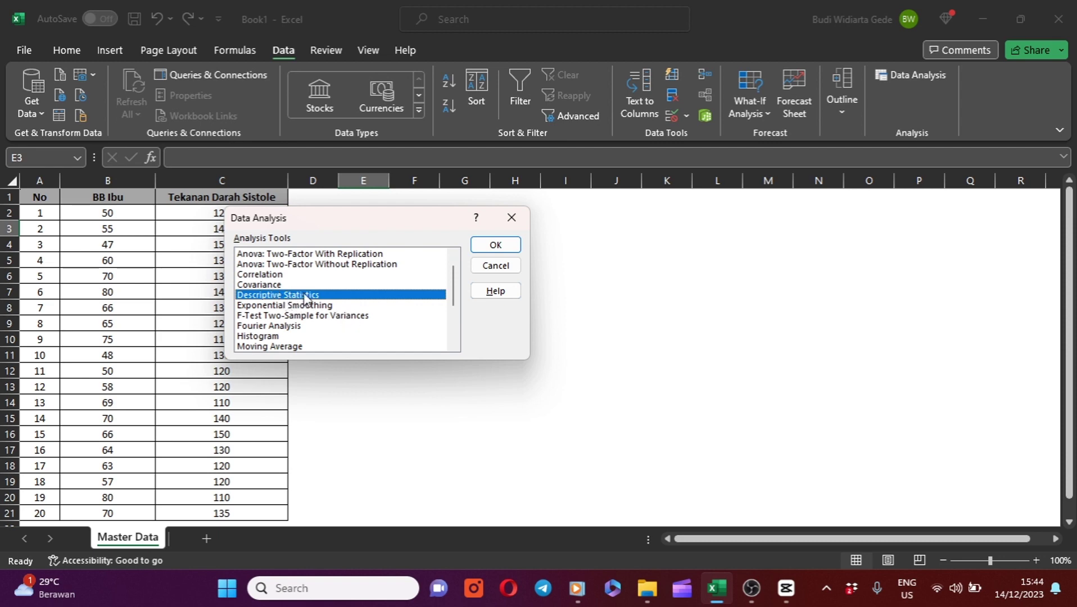
# Open Descriptive Statistics and set the input range to the BB Ibu values B2:B21.
pyautogui.click(496, 246)
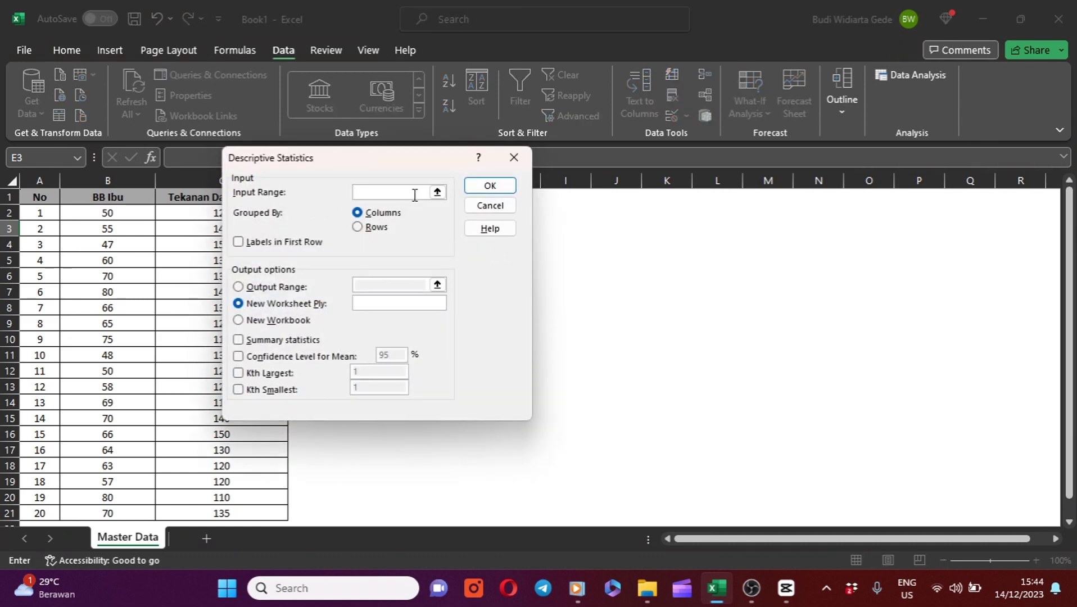
pyautogui.click(437, 192)
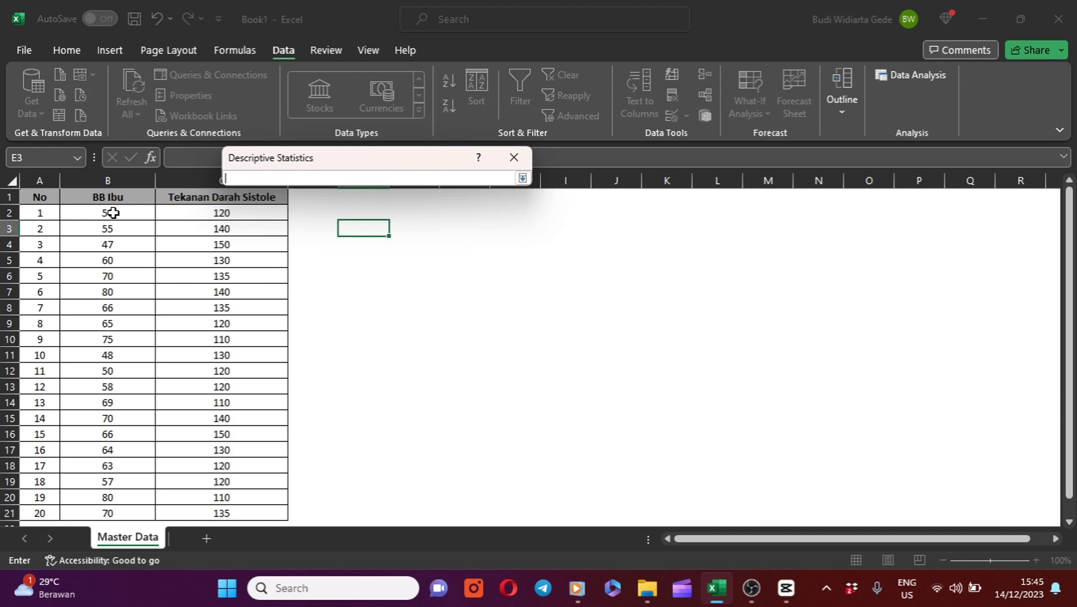
pyautogui.moveTo(113, 212)
pyautogui.mouseDown()
pyautogui.moveTo(122, 482)
pyautogui.moveTo(122, 462)
pyautogui.mouseUp()
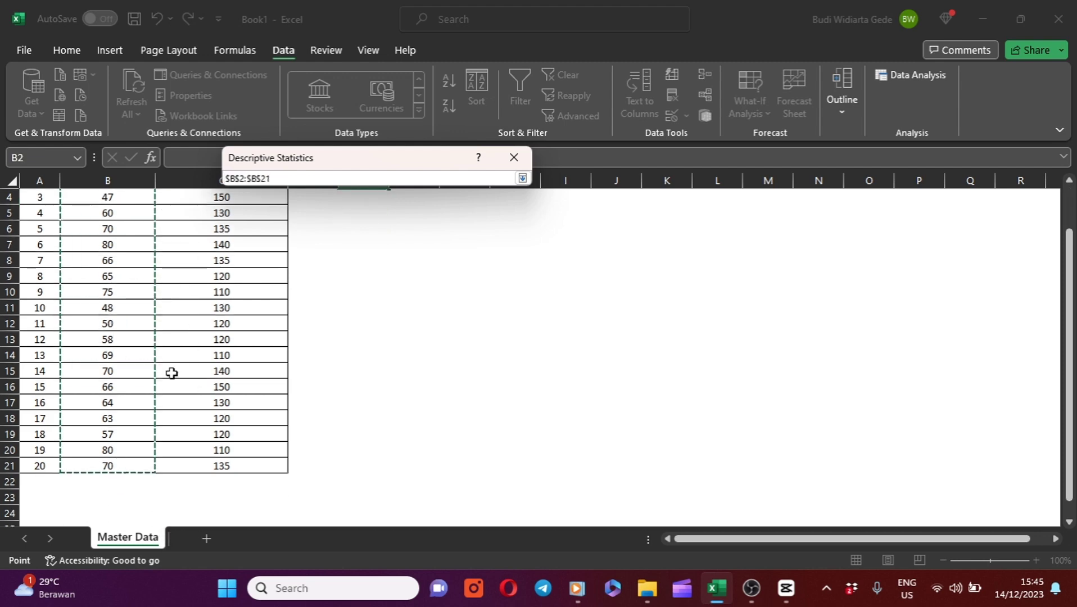
pyautogui.click(523, 178)
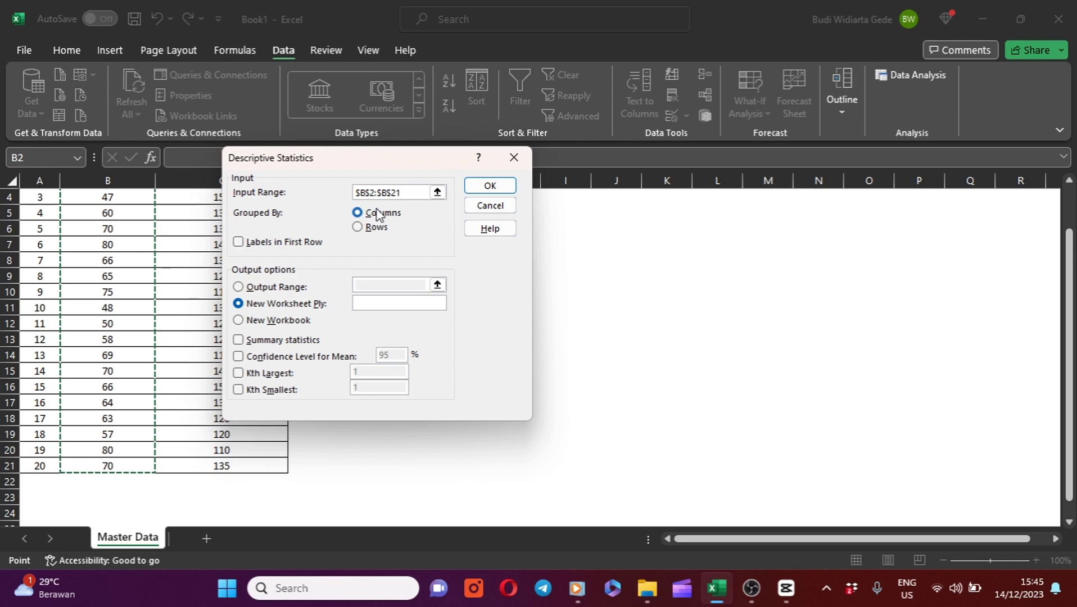
pyautogui.click(238, 243)
pyautogui.click(239, 242)
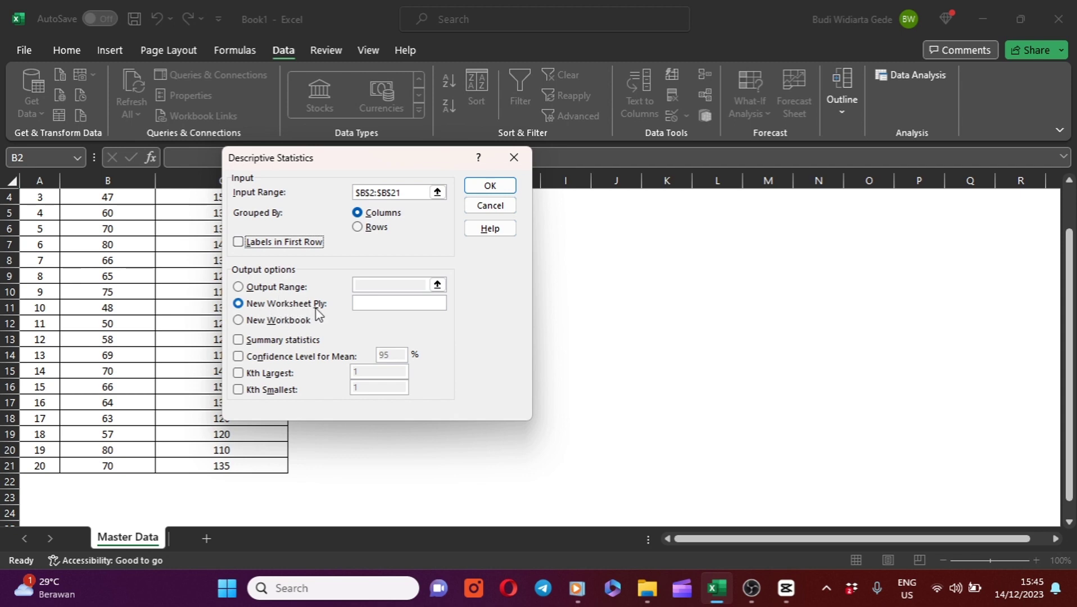
pyautogui.click(239, 321)
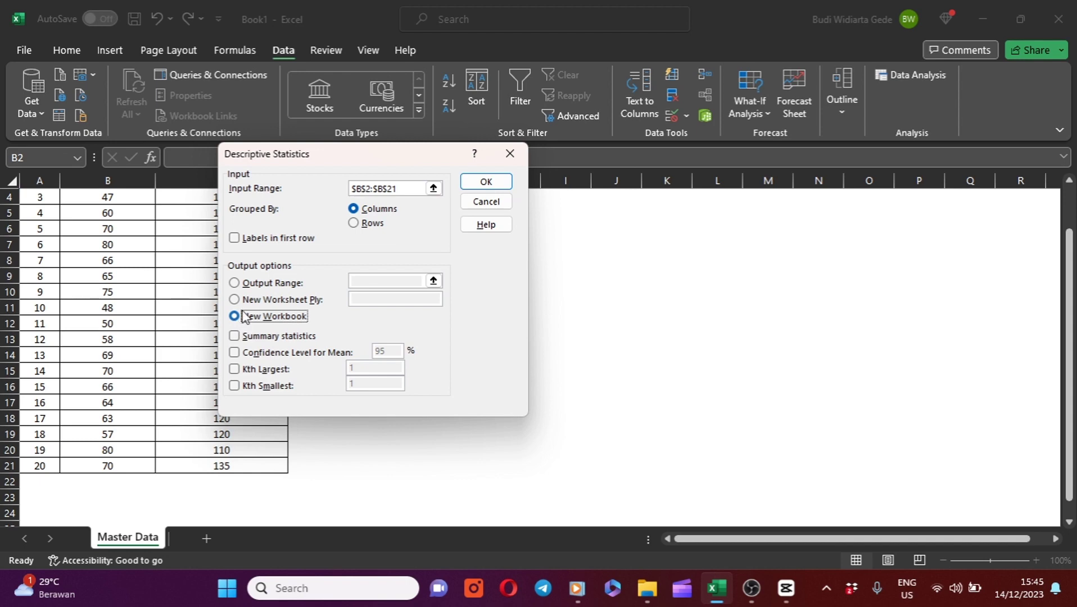
pyautogui.click(237, 301)
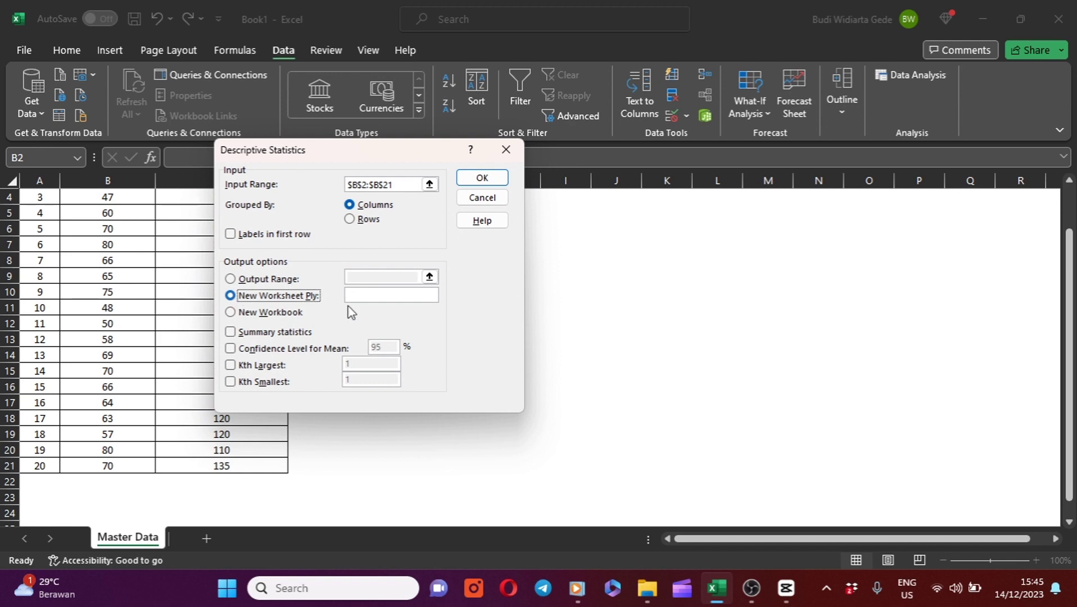
# Name the new output worksheet 'Deskriptif BB Ibu'.
pyautogui.click(379, 297)
pyautogui.write('Des')
pyautogui.write('kripti')
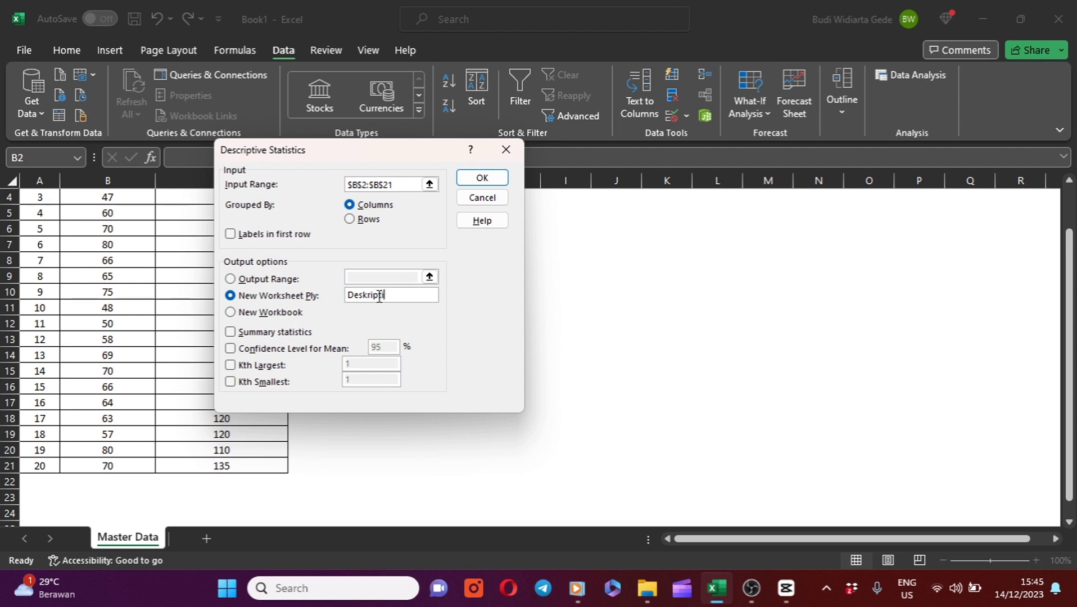
pyautogui.write('ve')
pyautogui.write(' BB ')
pyautogui.write('i')
pyautogui.press('BackSpace')
pyautogui.write('I')
pyautogui.write('bu')
pyautogui.click(393, 295)
pyautogui.press('BackSpace')
pyautogui.press('BackSpace')
pyautogui.write('f')
# Enable Summary statistics and the 95% Confidence Level for Mean.
pyautogui.click(232, 334)
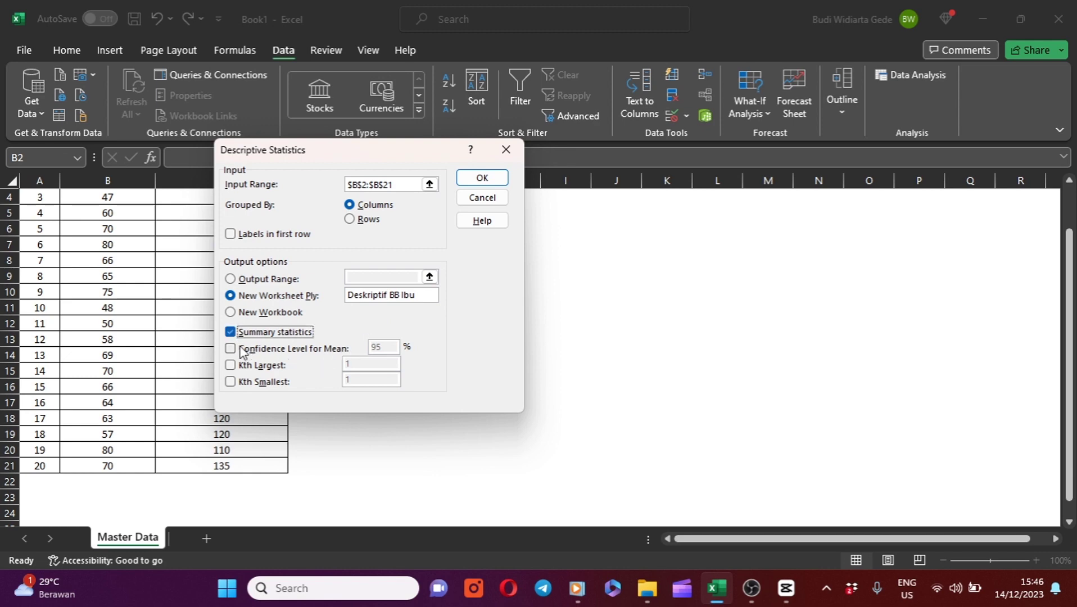
pyautogui.click(233, 349)
pyautogui.press('Return')
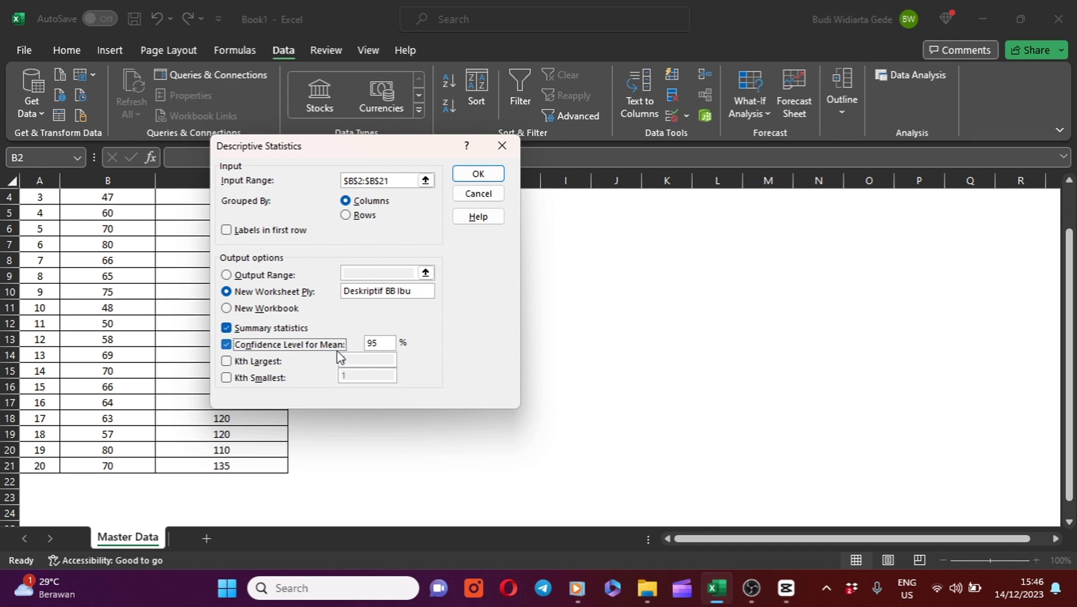
# Run the analysis into the Deskriptif BB Ibu sheet and widen its columns.
pyautogui.click(479, 174)
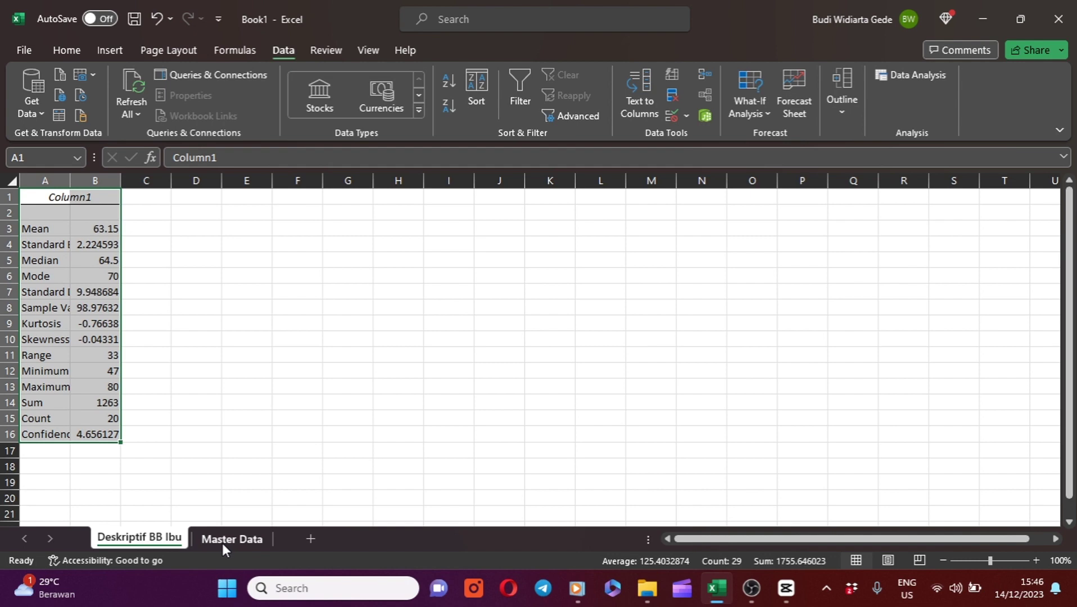
pyautogui.click(224, 541)
pyautogui.click(175, 541)
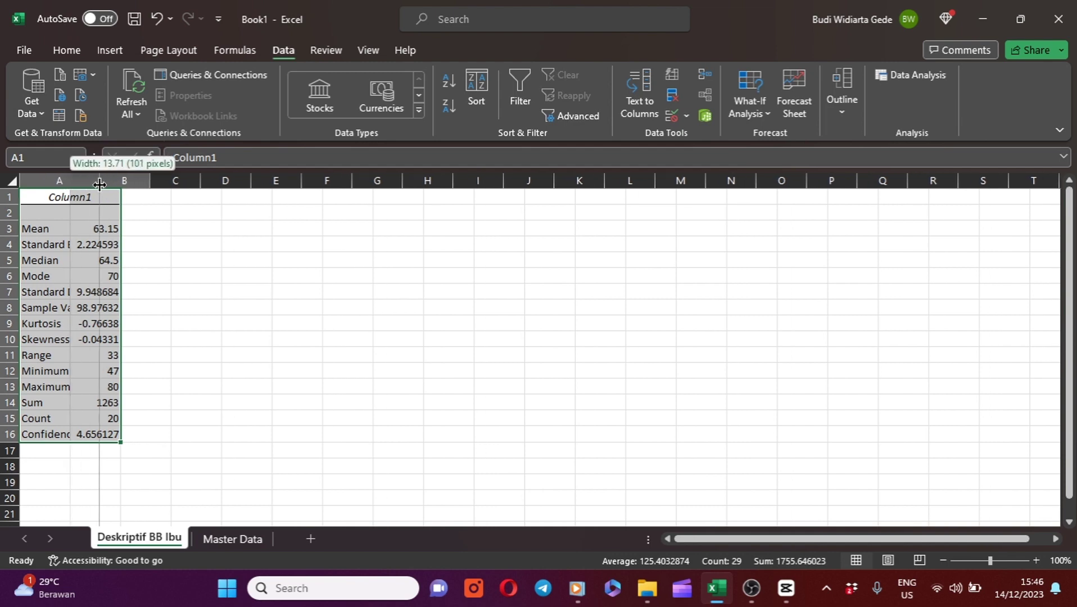
pyautogui.moveTo(69, 180); pyautogui.dragTo(217, 180)
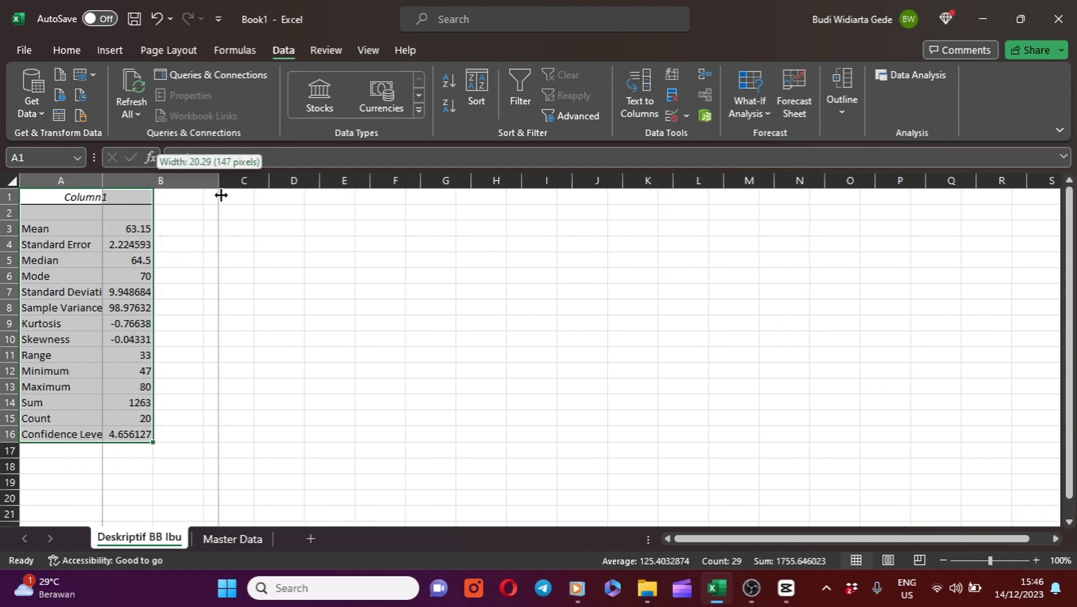
pyautogui.click(124, 199)
# Change the A1 header from Column1 to 'Variabel BB Ibu'.
pyautogui.moveTo(89, 196); pyautogui.dragTo(120, 195)
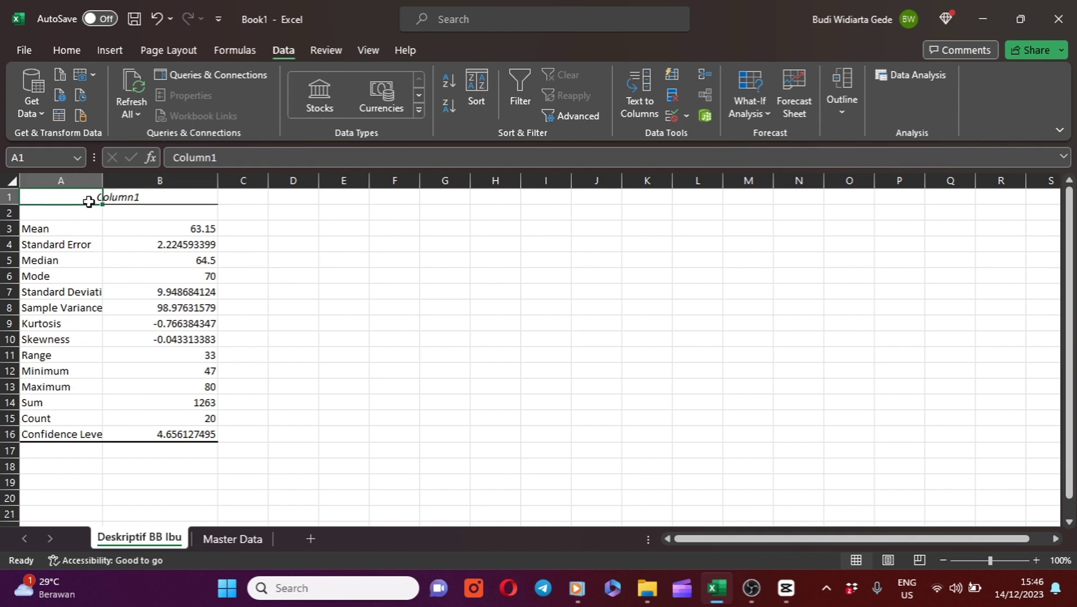
pyautogui.click(67, 51)
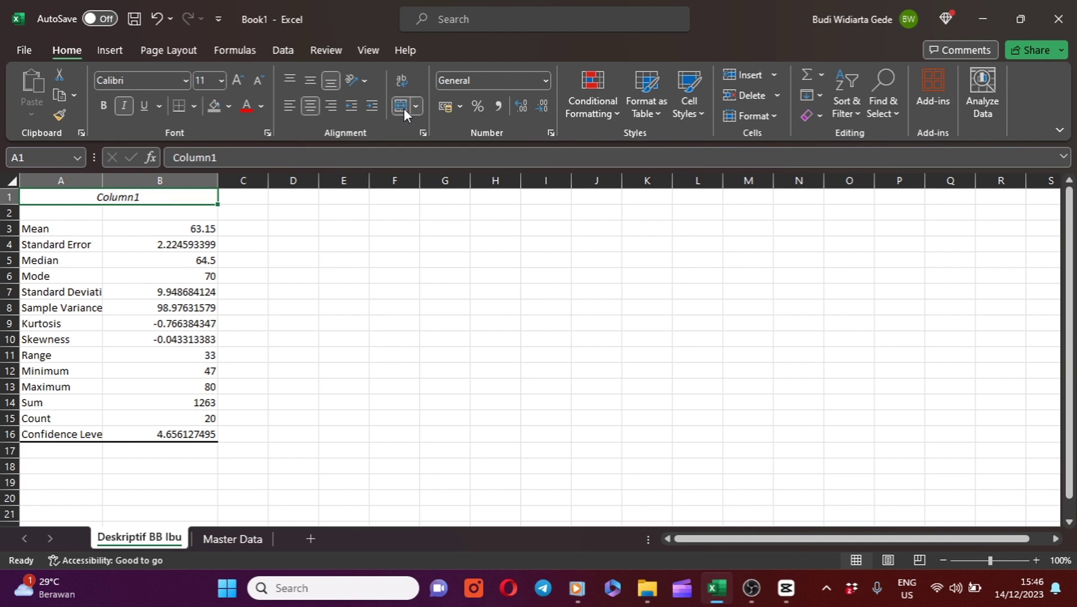
pyautogui.click(248, 163)
pyautogui.press('BackSpace')
pyautogui.press('BackSpace')
pyautogui.press('BackSpace')
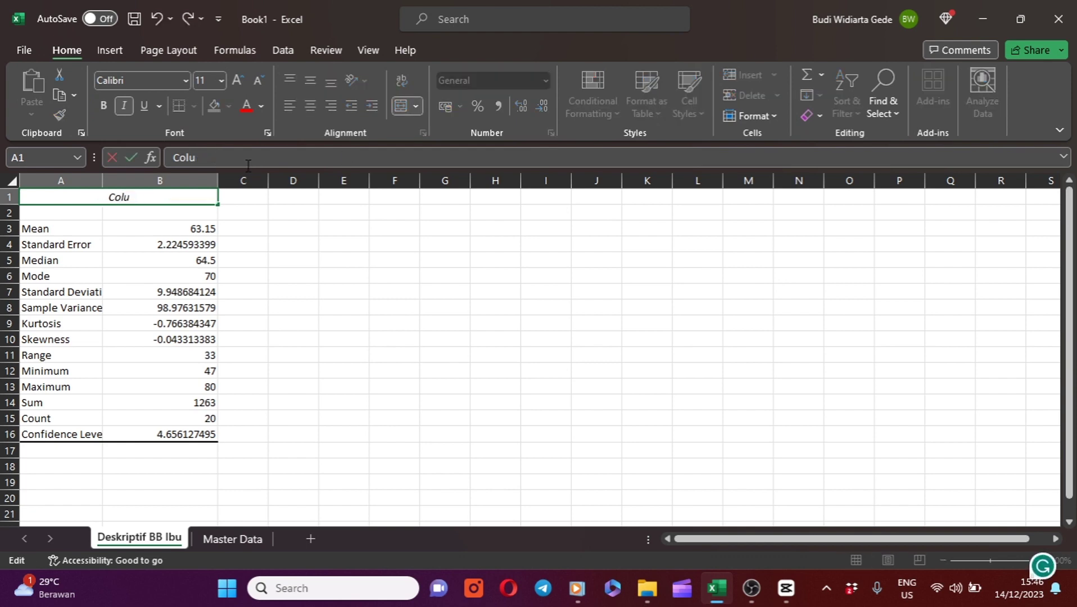
pyautogui.press('BackSpace')
pyautogui.press('BackSpace')
pyautogui.press('BackSpace')
pyautogui.press('BackSpace')
pyautogui.write('B')
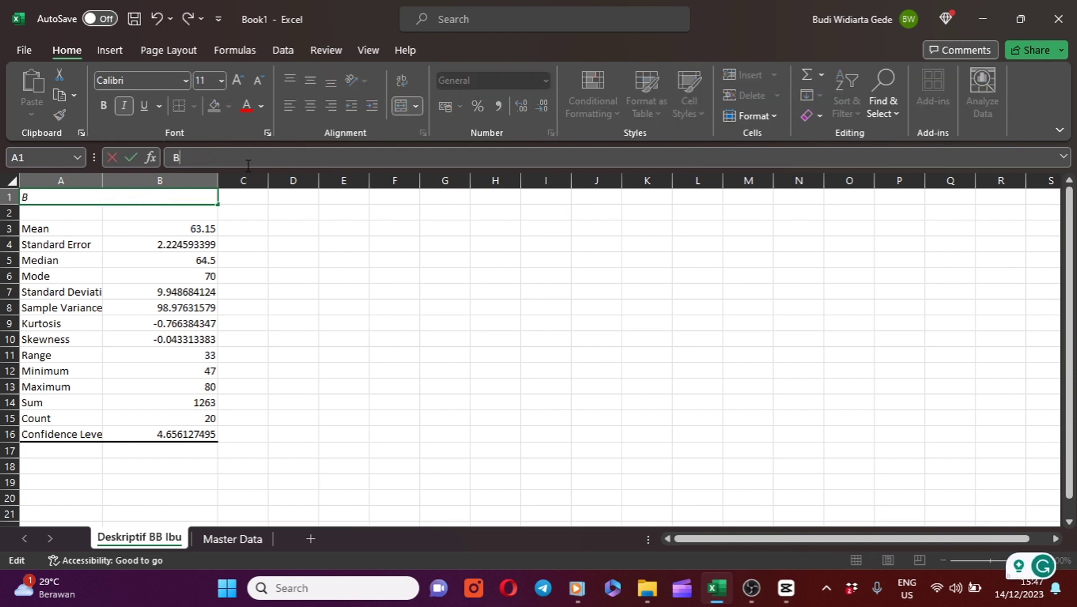
pyautogui.write('B Ib')
pyautogui.press('Left')
pyautogui.press('Left')
pyautogui.press('Left')
pyautogui.press('Left')
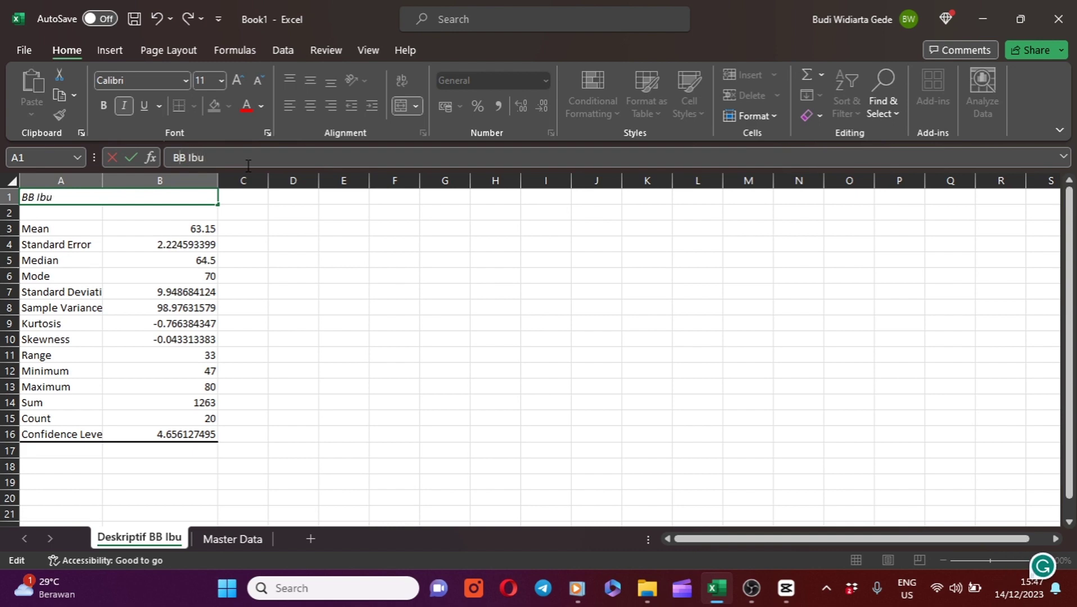
pyautogui.press('Left')
pyautogui.write('Vari')
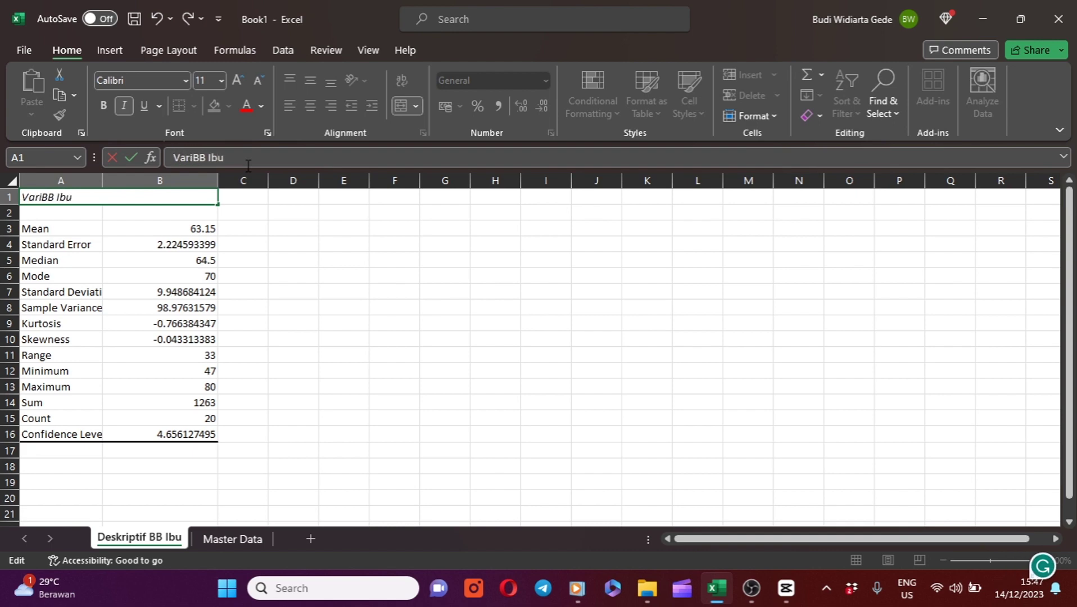
pyautogui.write('abel')
pyautogui.press('Return')
# Apply All Borders to the statistics table A1:B16.
pyautogui.click(304, 229)
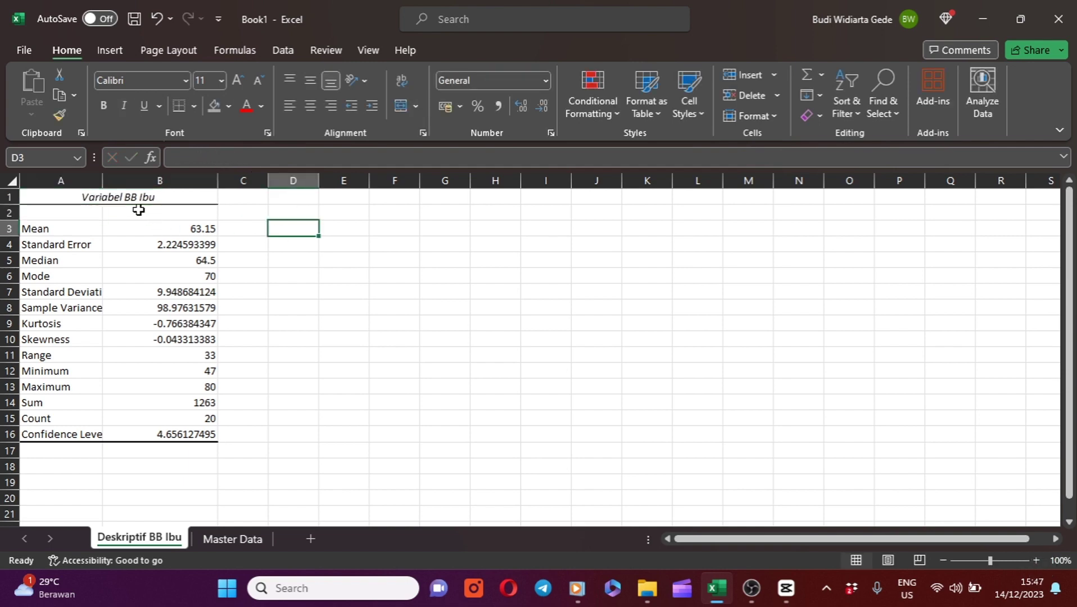
pyautogui.moveTo(128, 196); pyautogui.dragTo(149, 439)
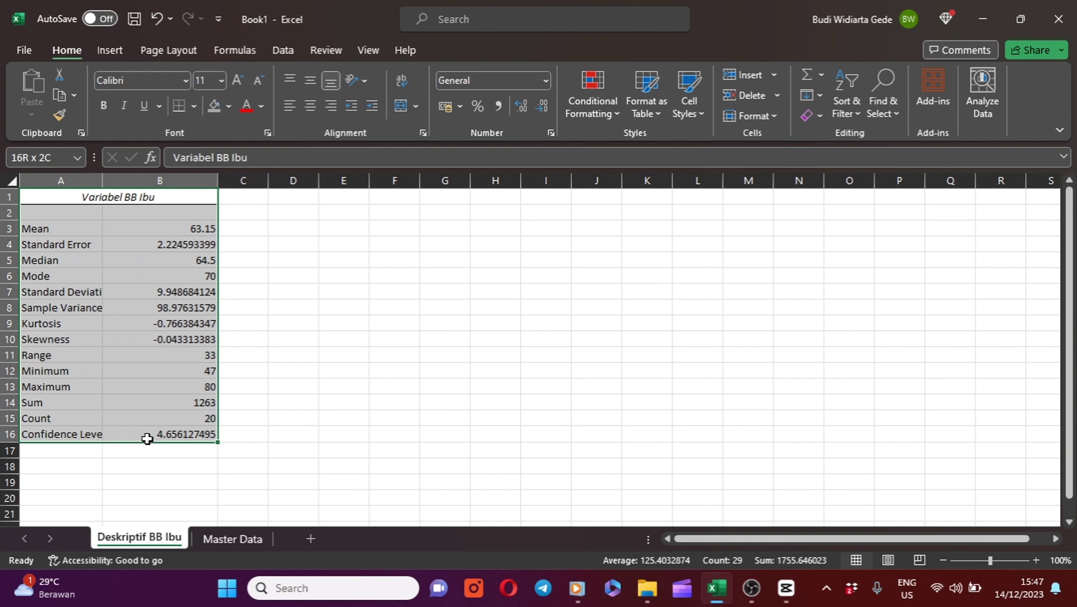
pyautogui.click(192, 108)
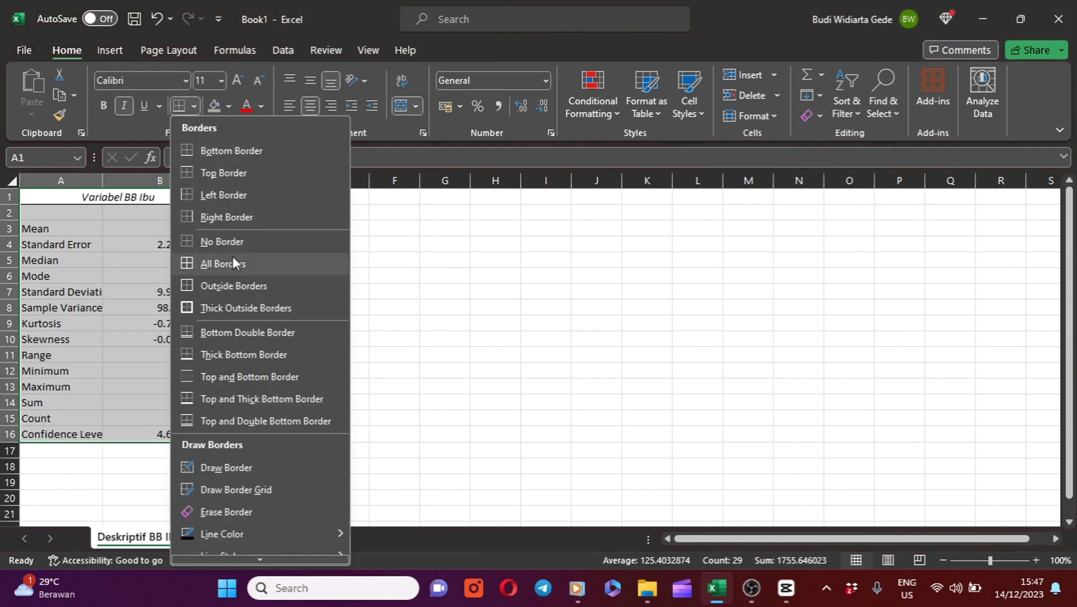
pyautogui.click(220, 270)
pyautogui.click(301, 250)
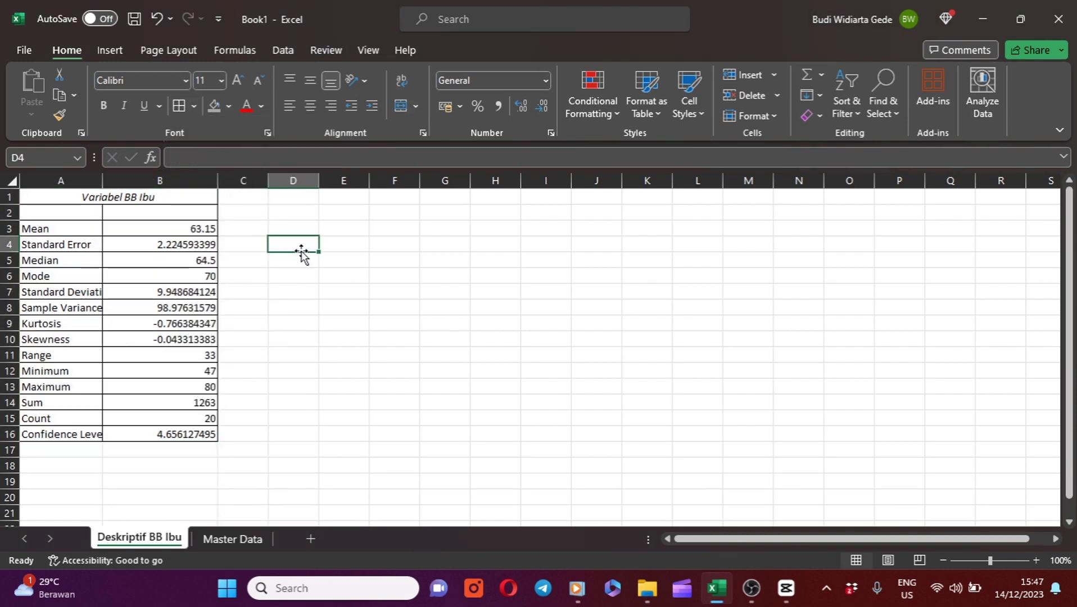
# Widen column A so labels show fully, then select values B3:B16.
pyautogui.moveTo(111, 178); pyautogui.dragTo(154, 189)
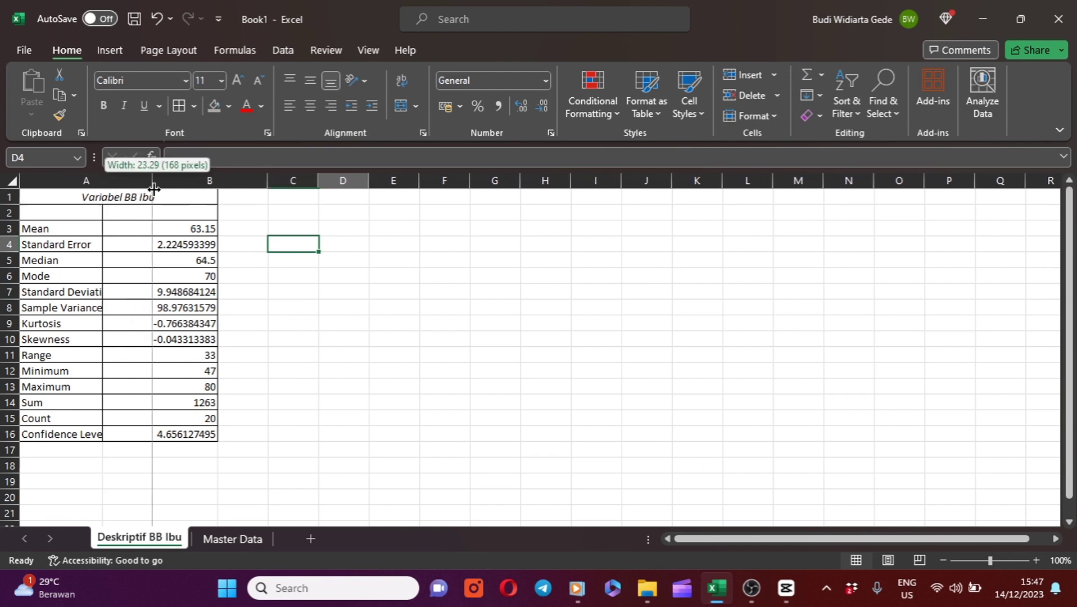
pyautogui.click(212, 230)
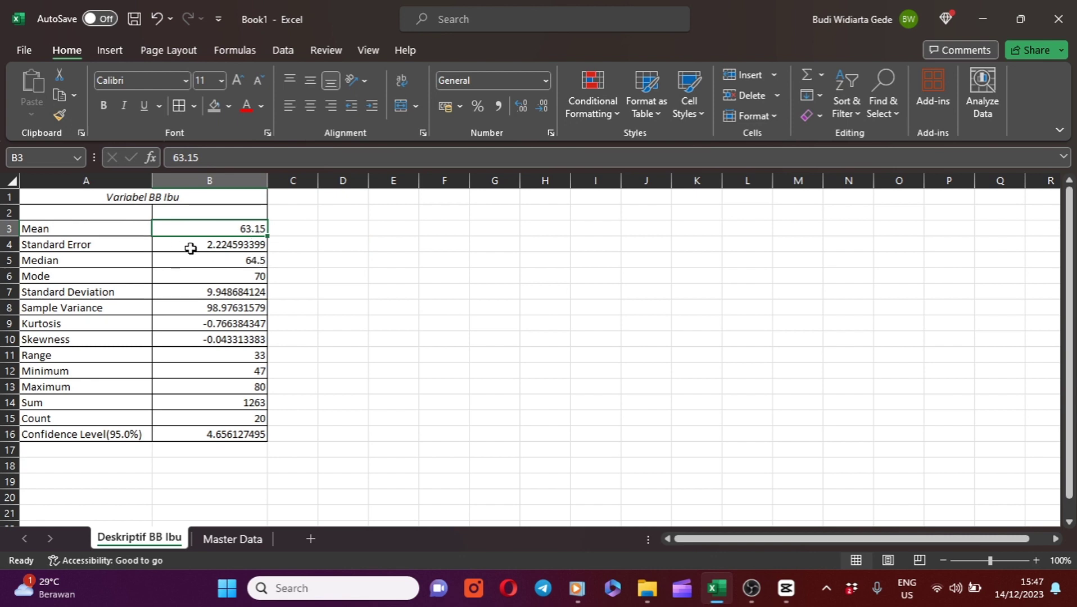
pyautogui.click(208, 245)
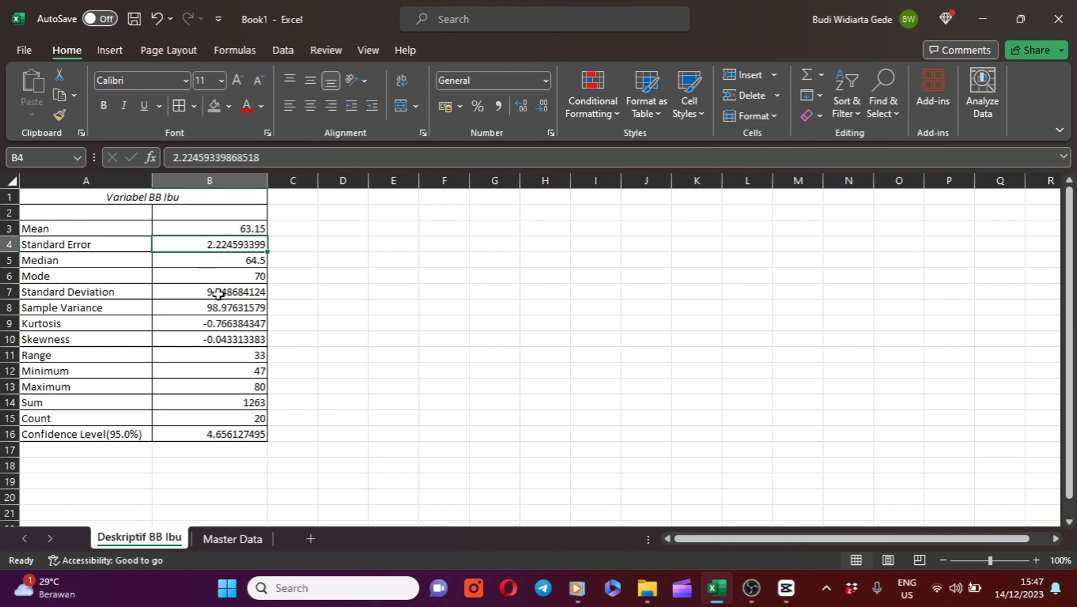
pyautogui.moveTo(231, 229); pyautogui.dragTo(234, 426)
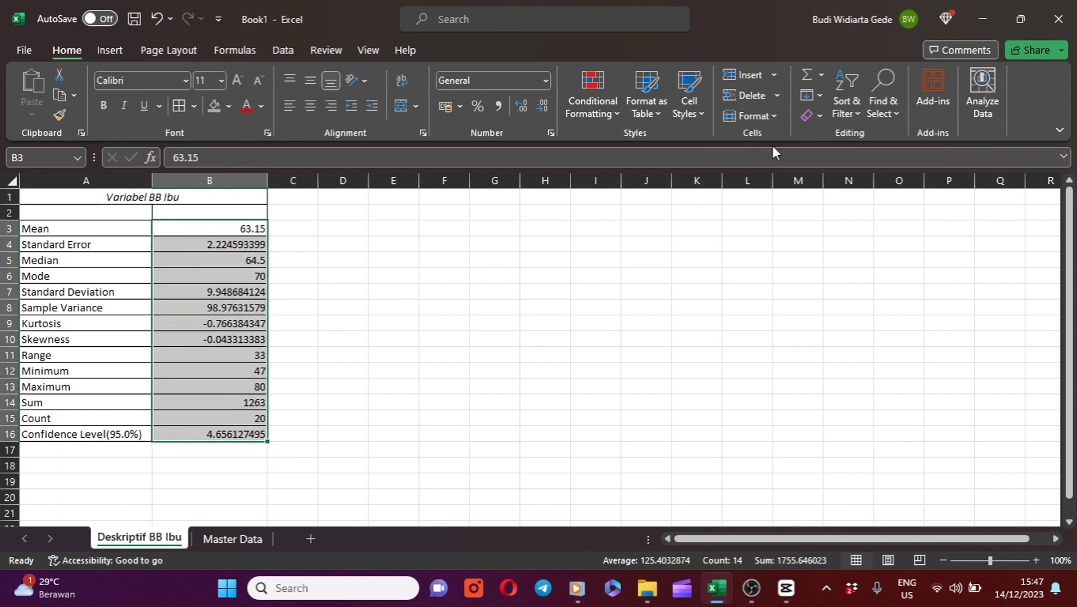
# Format B3:B16 as Number with 2 decimal places.
pyautogui.click(775, 116)
pyautogui.click(799, 481)
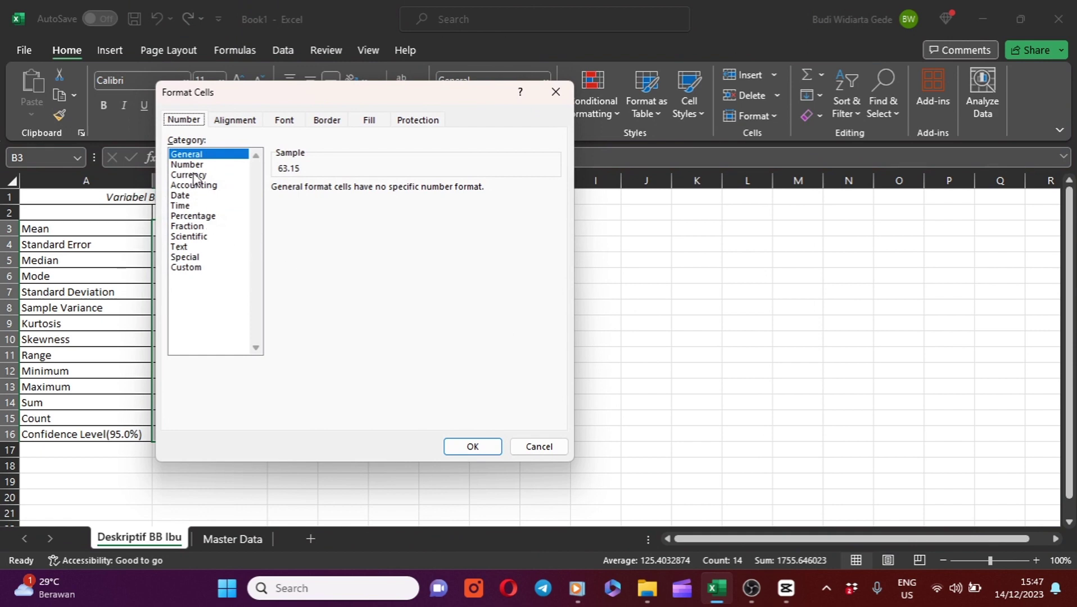
pyautogui.click(190, 165)
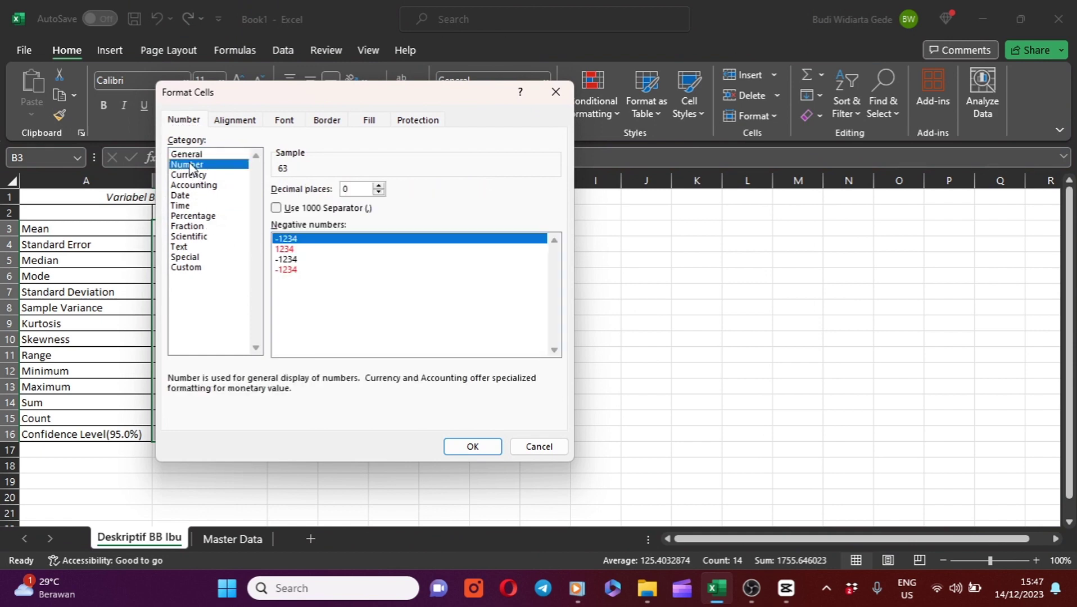
pyautogui.click(379, 186)
pyautogui.click(379, 187)
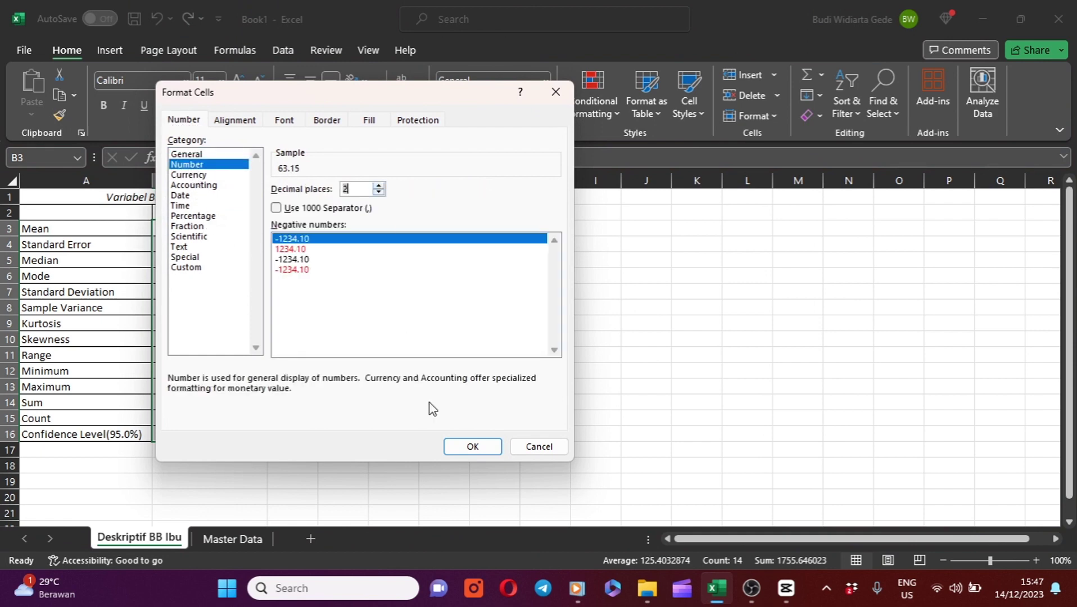
pyautogui.click(472, 448)
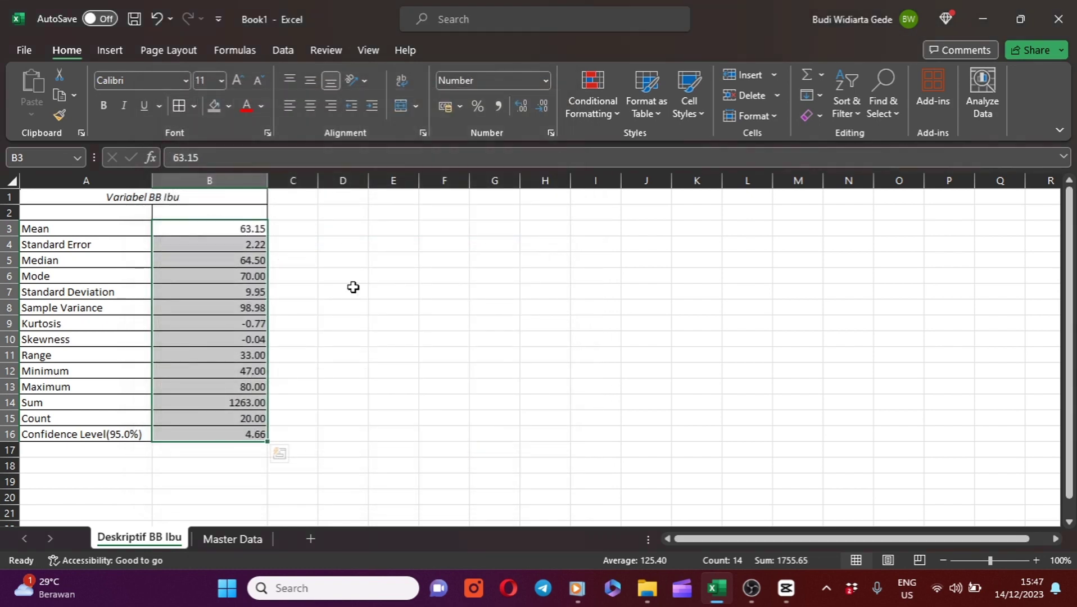
pyautogui.click(371, 292)
# Centre the values B3:B16 in column B.
pyautogui.moveTo(250, 222); pyautogui.dragTo(239, 430)
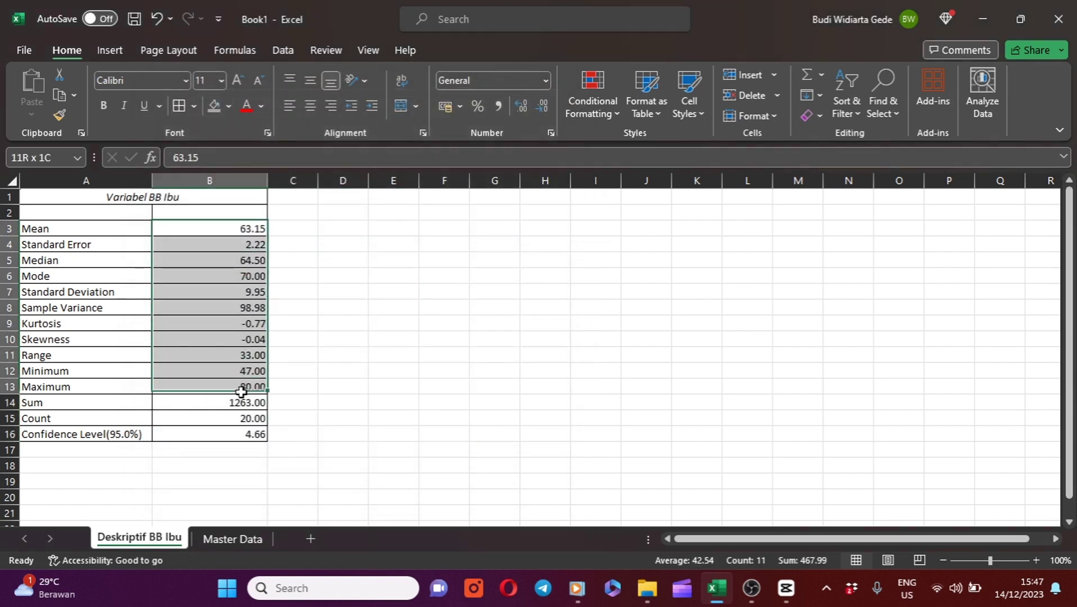
pyautogui.click(310, 105)
pyautogui.click(326, 213)
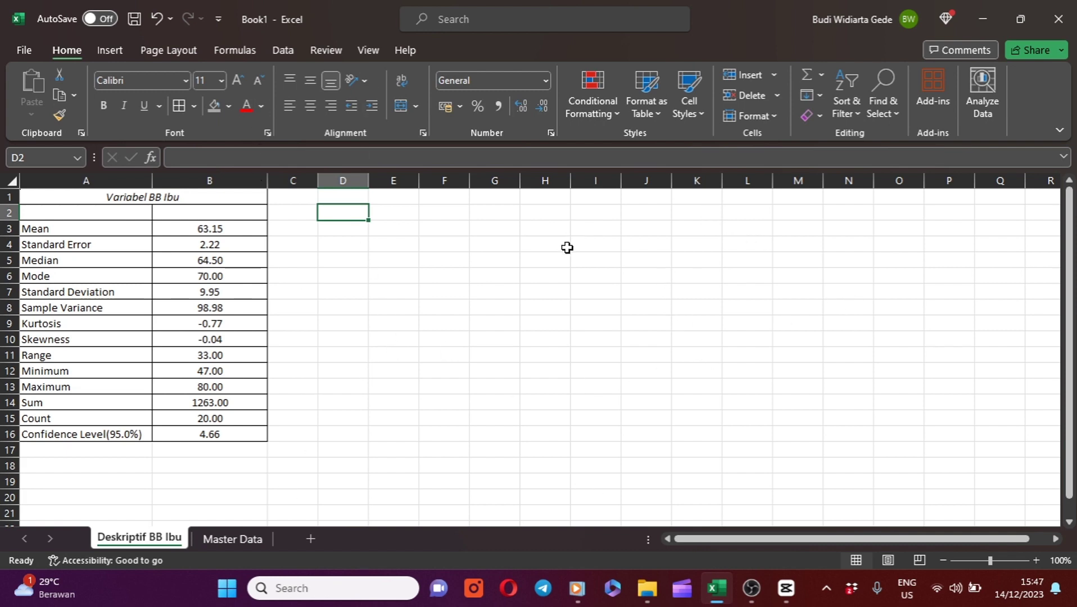
# Hide the gridlines on the Deskriptif BB Ibu sheet.
pyautogui.click(372, 51)
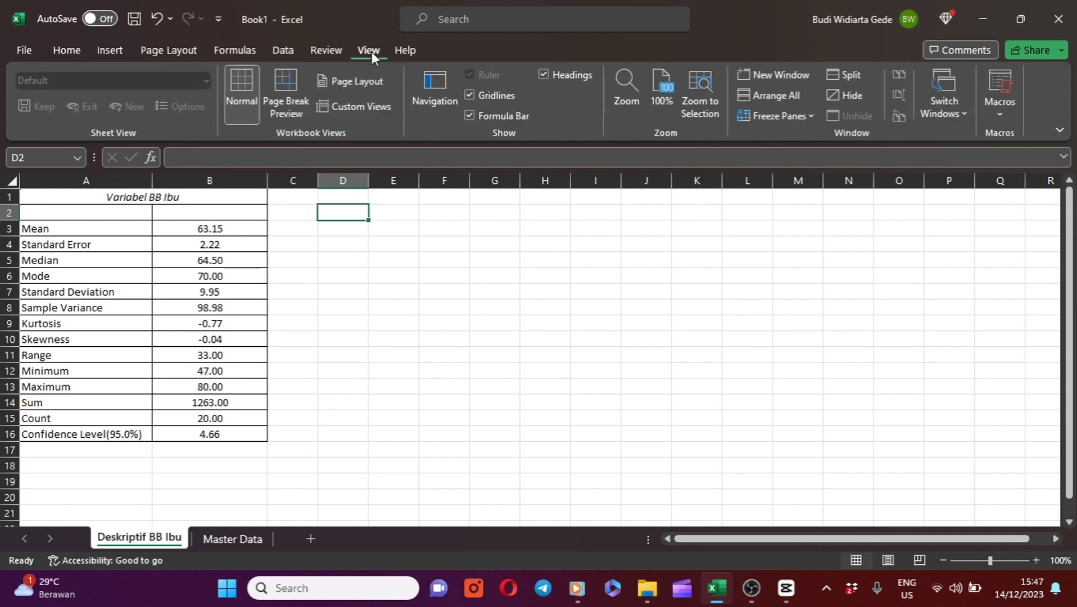
pyautogui.click(469, 95)
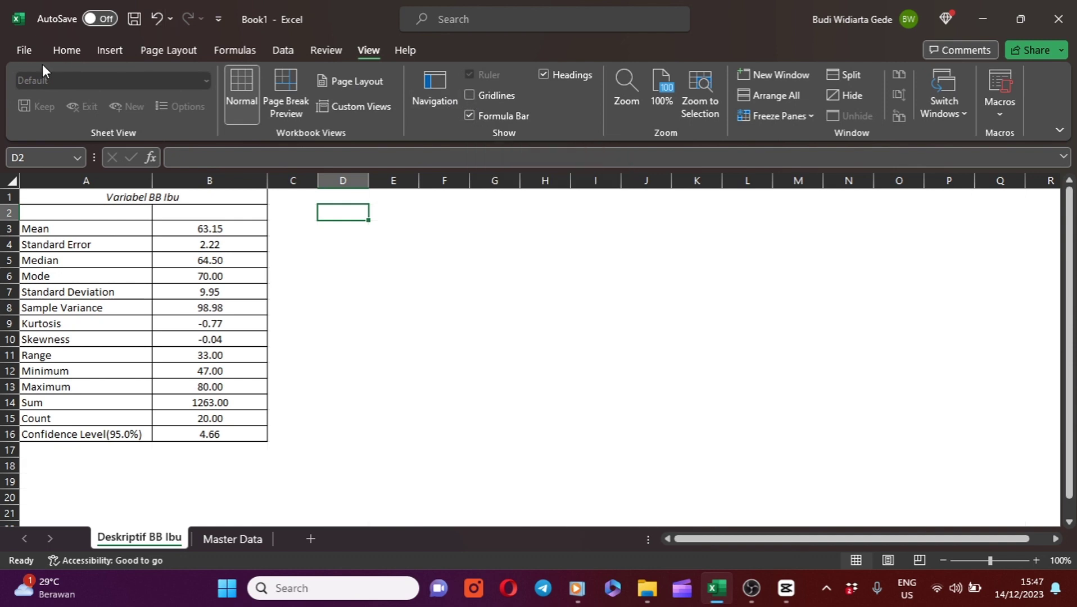
pyautogui.click(64, 50)
# Make the 'Variabel BB Ibu' title in A1 bold.
pyautogui.click(376, 319)
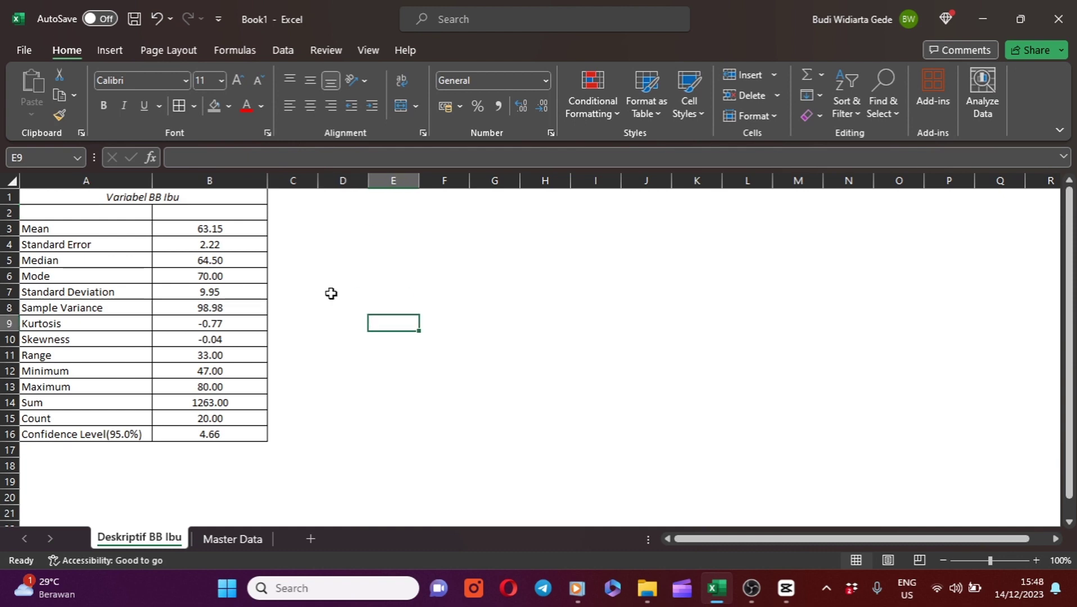
pyautogui.click(160, 200)
pyautogui.click(110, 107)
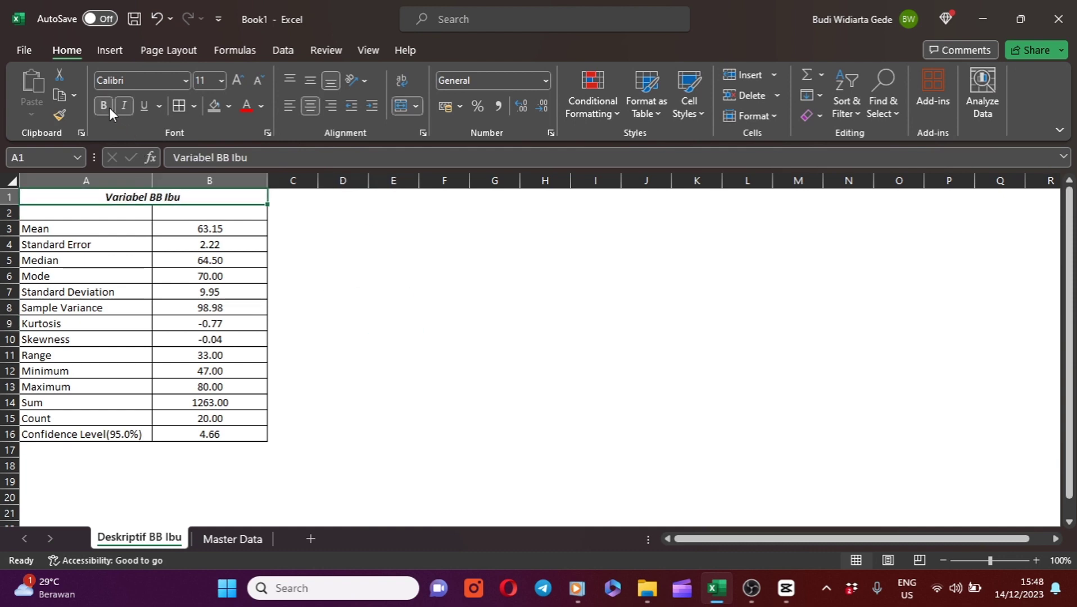
pyautogui.click(360, 256)
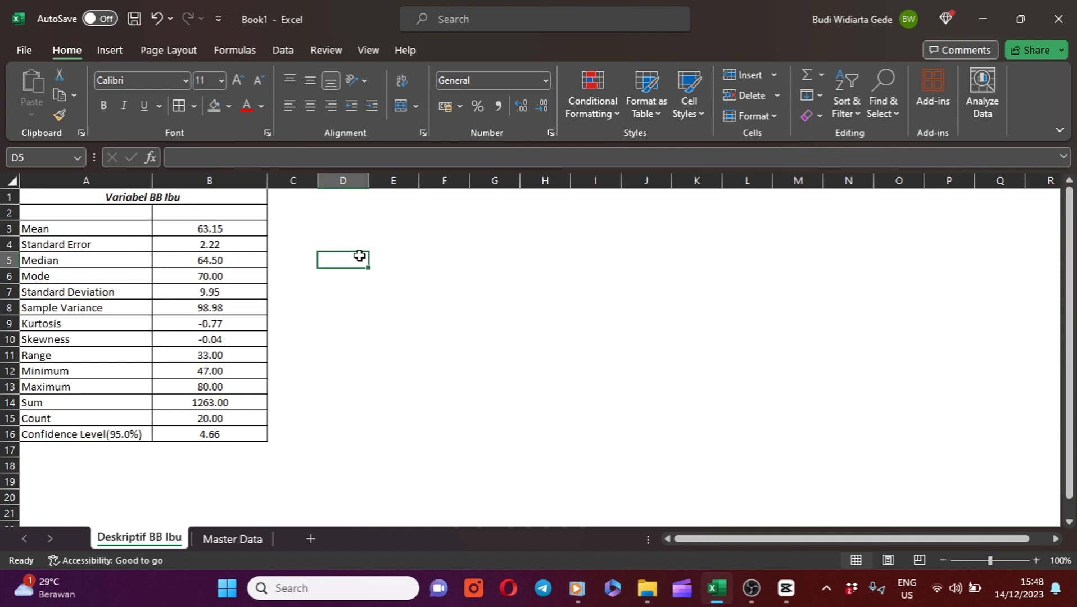
pyautogui.click(280, 50)
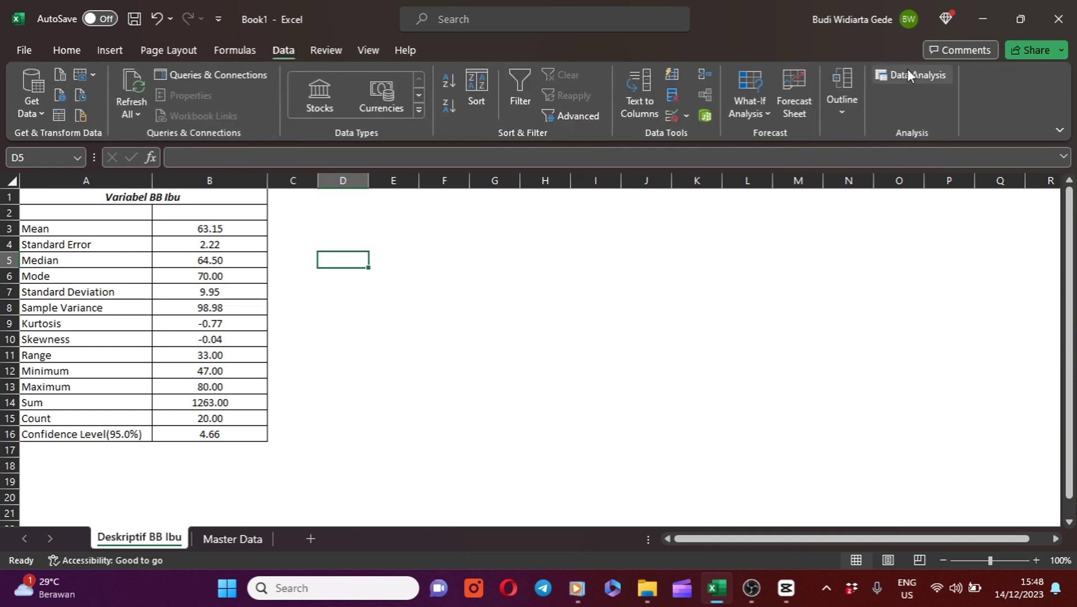
pyautogui.click(444, 385)
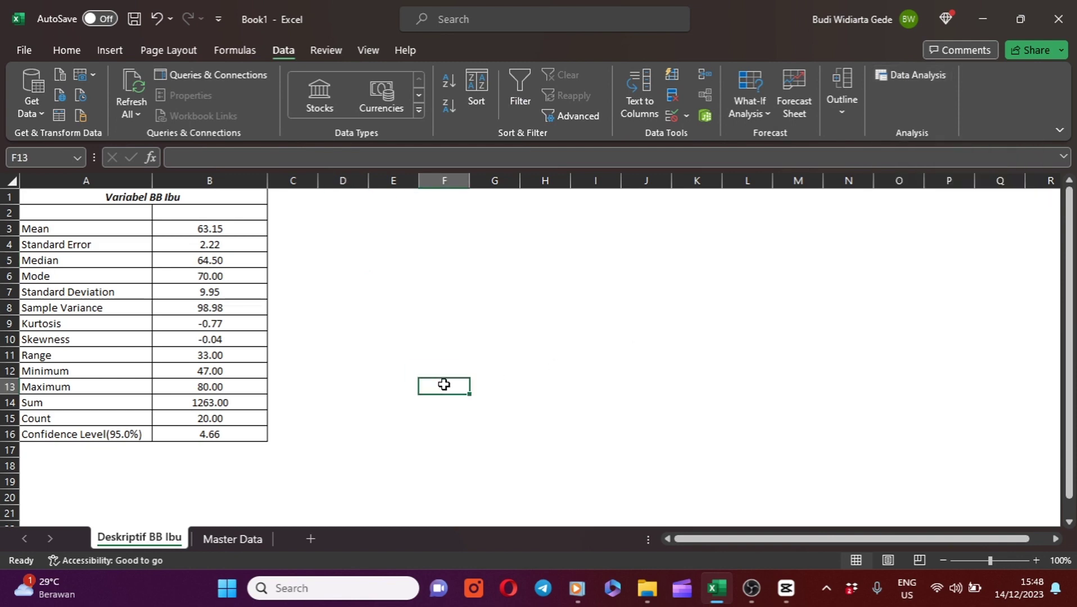